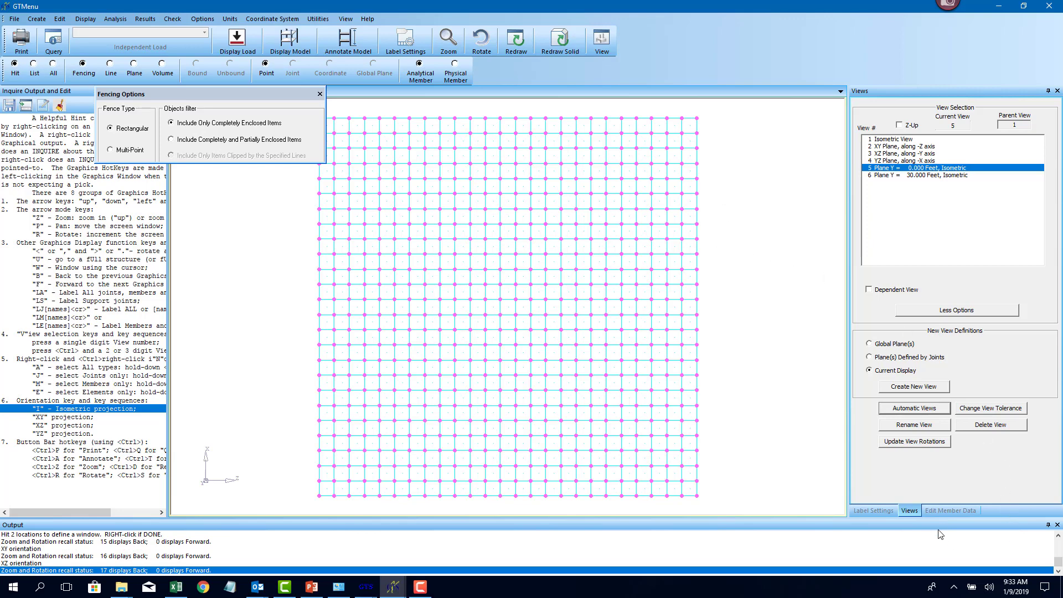
- Delete all members in the Y = 0 plane view by fencing the entire slab grid
click(947, 511)
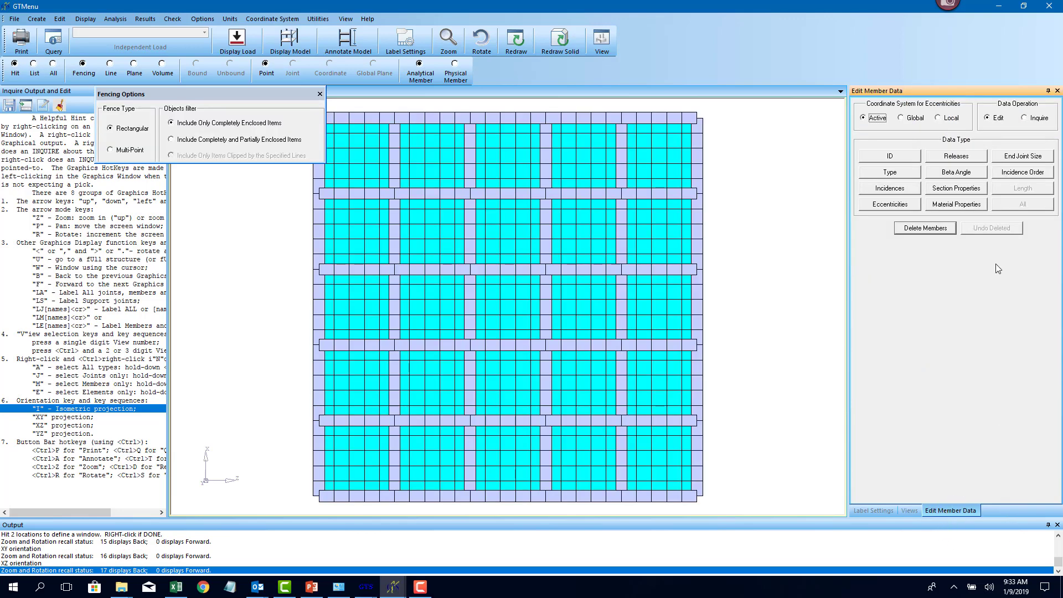
click(924, 229)
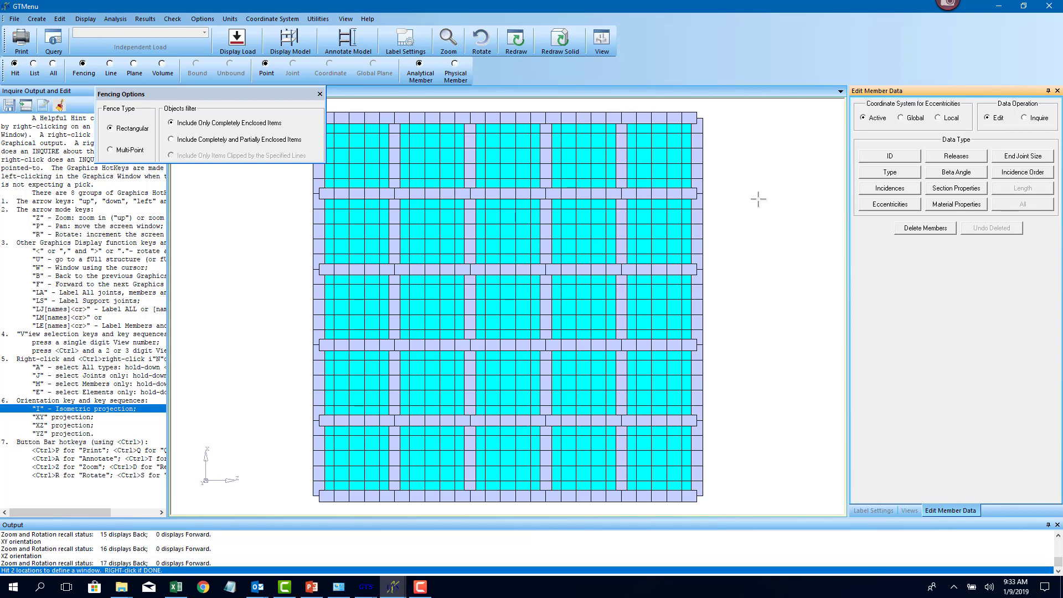
click(745, 108)
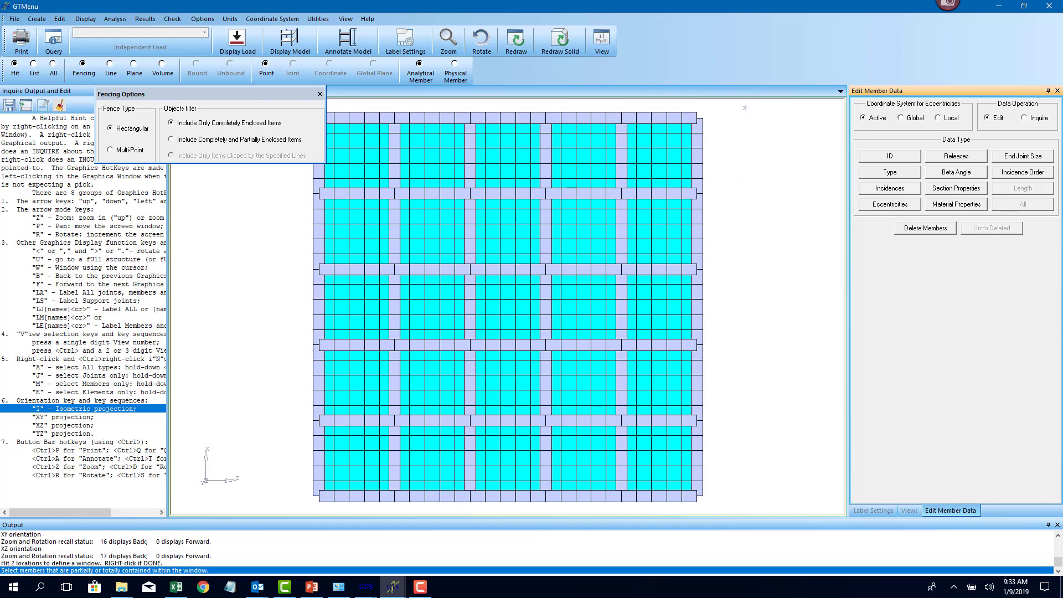
click(203, 504)
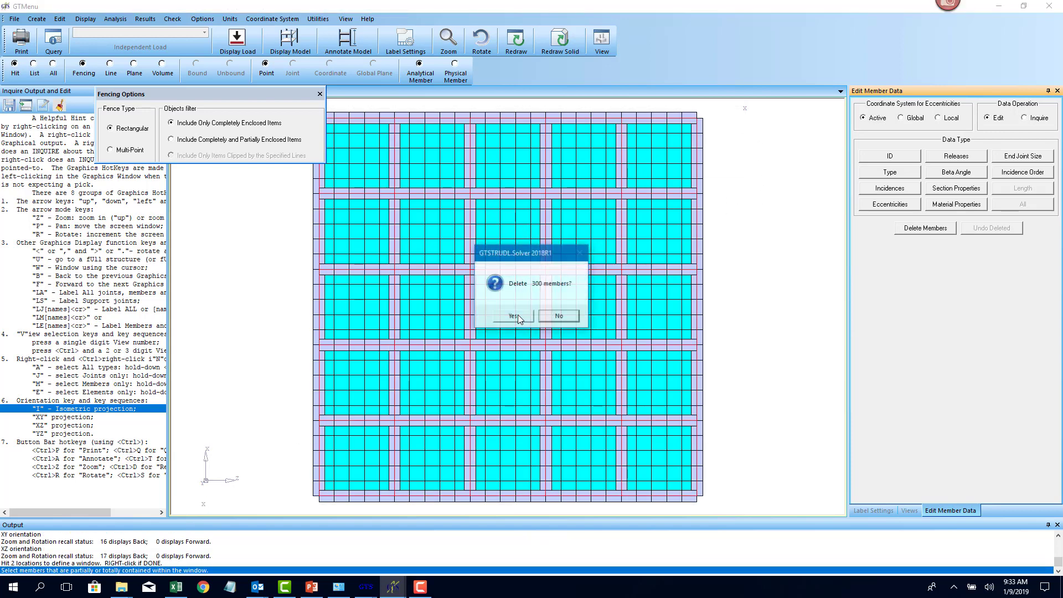
click(515, 316)
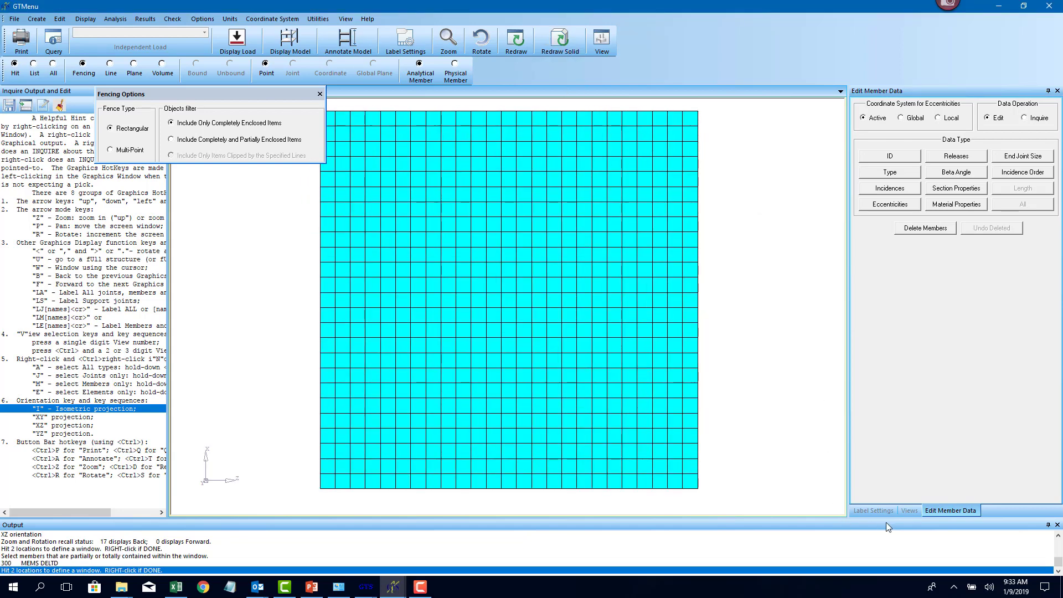
- Show the full model in the XY orientation and delete the line of columns at its minimum-X end
click(909, 510)
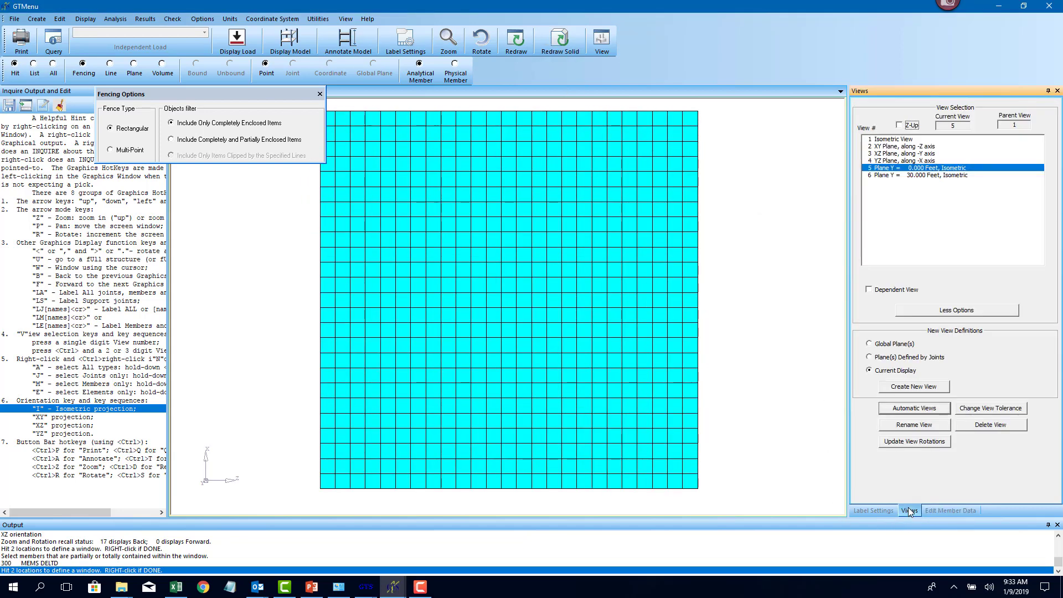
click(889, 139)
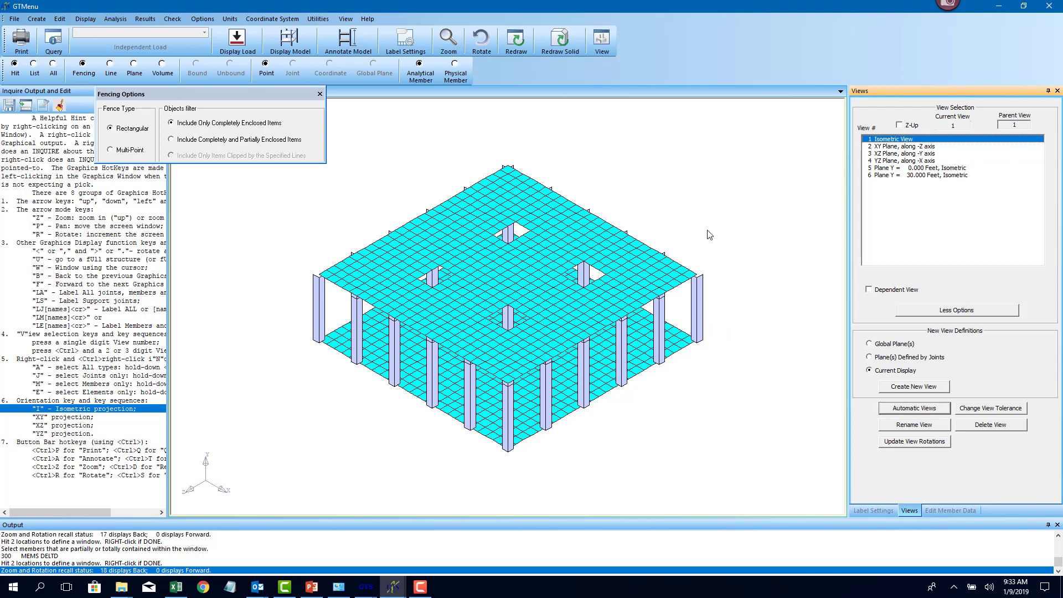
key(x)
key(y)
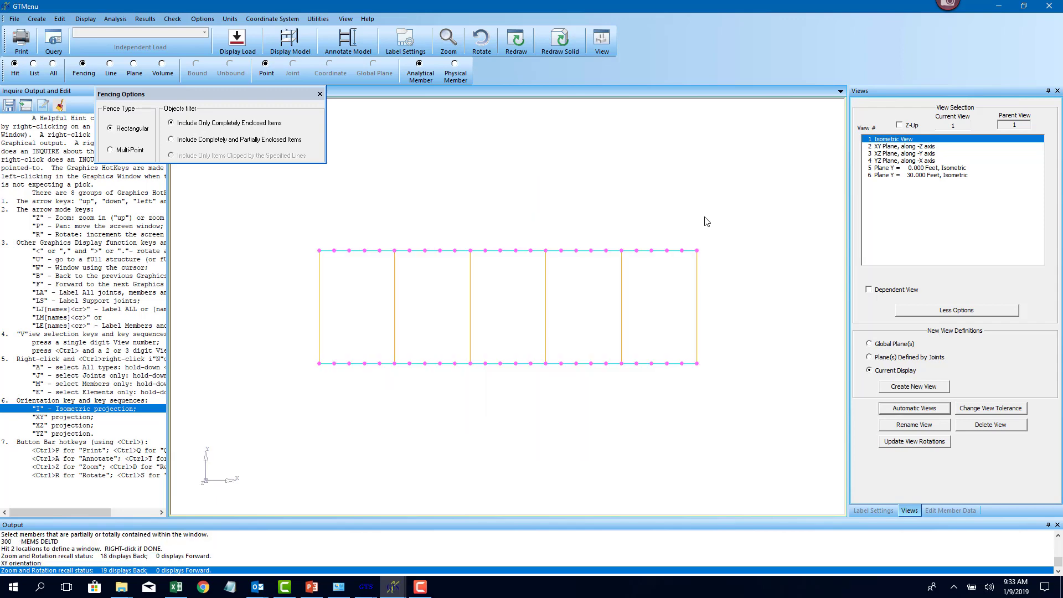
click(59, 19)
click(83, 42)
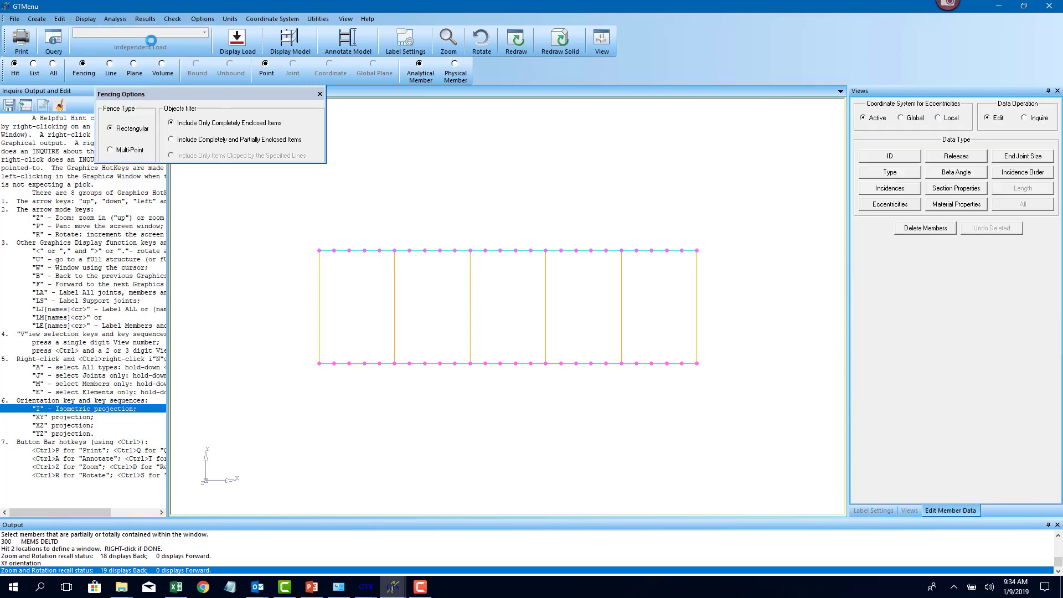
click(925, 228)
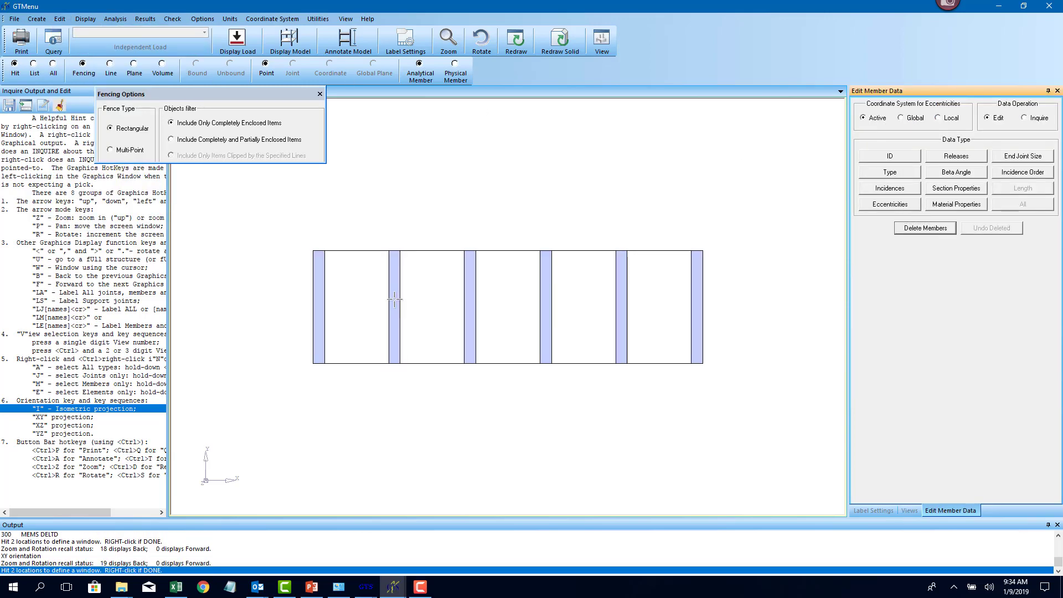
click(289, 235)
click(328, 421)
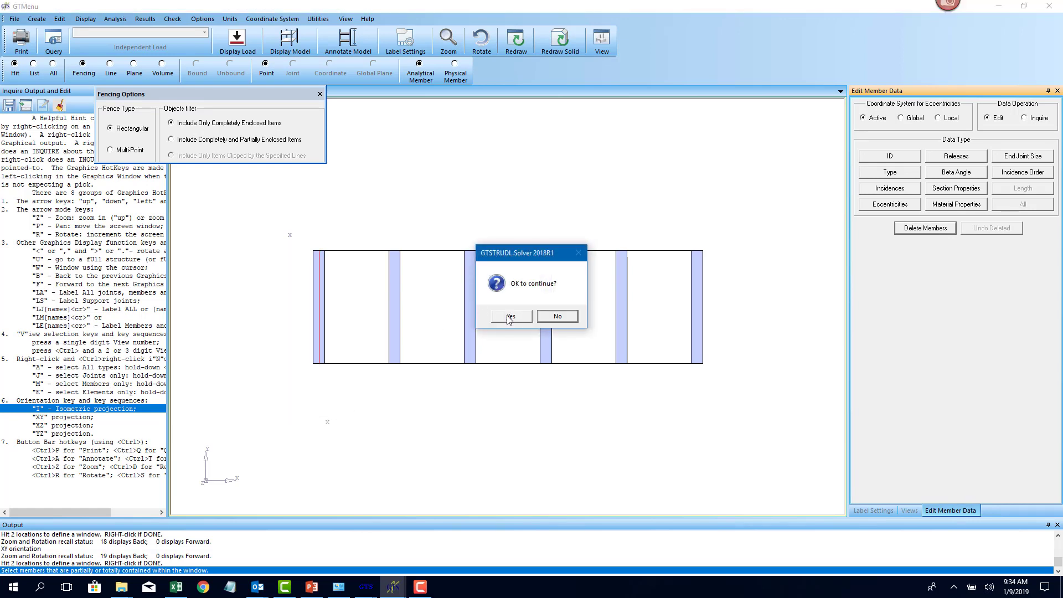
click(511, 315)
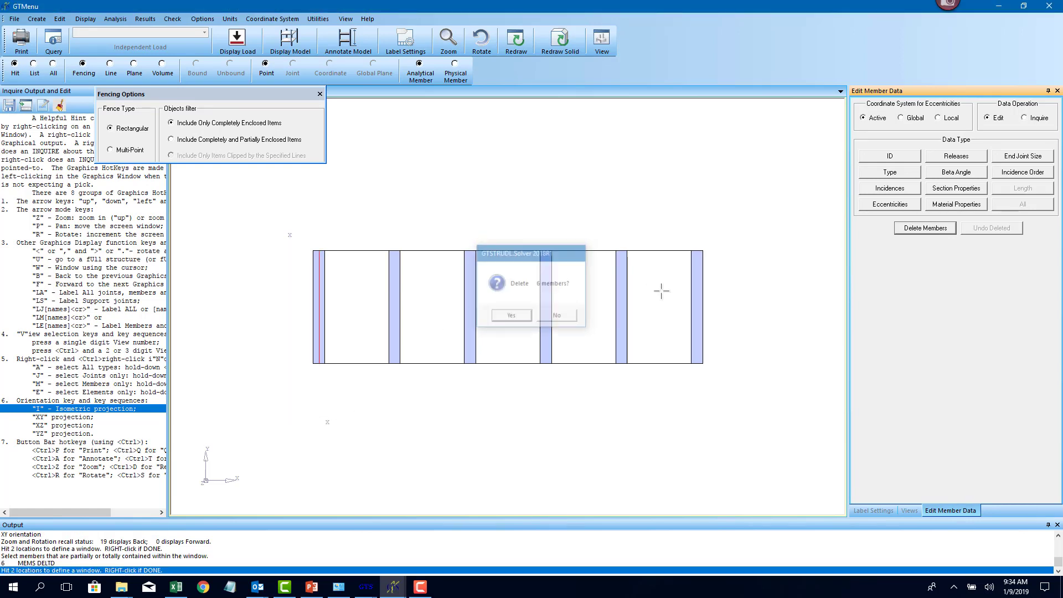
- Delete the line of columns at the maximum-X end of the XY elevation with a rectangular fence
click(673, 228)
click(742, 400)
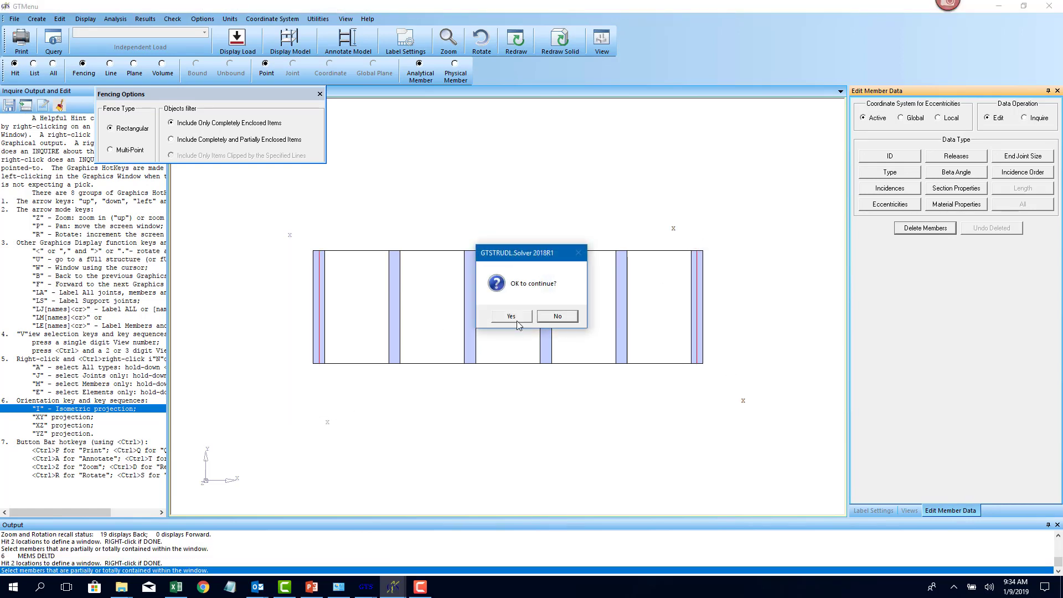
click(514, 317)
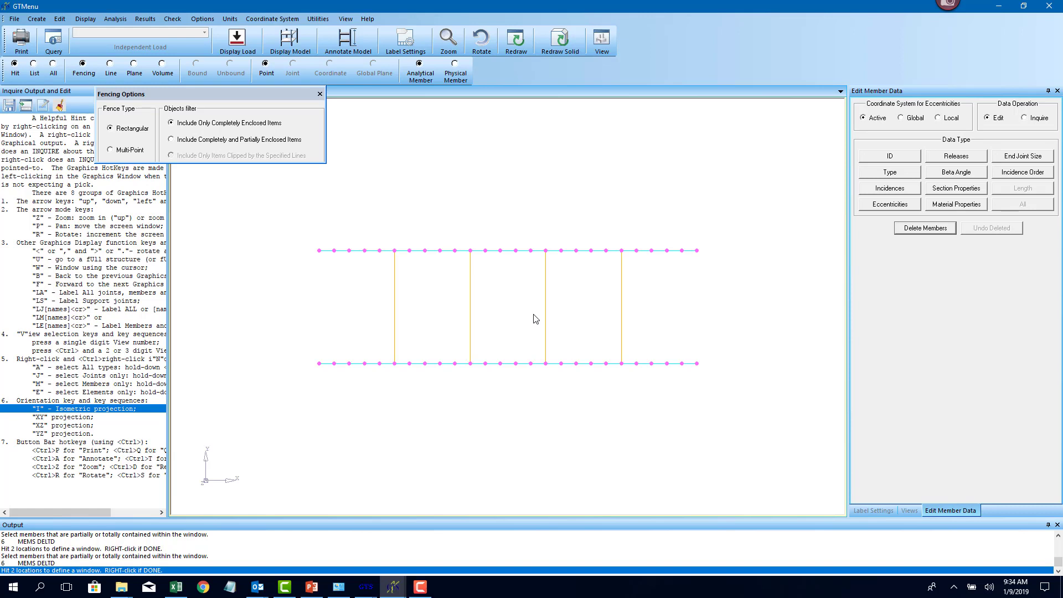
- Orient the model to the YZ projection
key(y)
key(z)
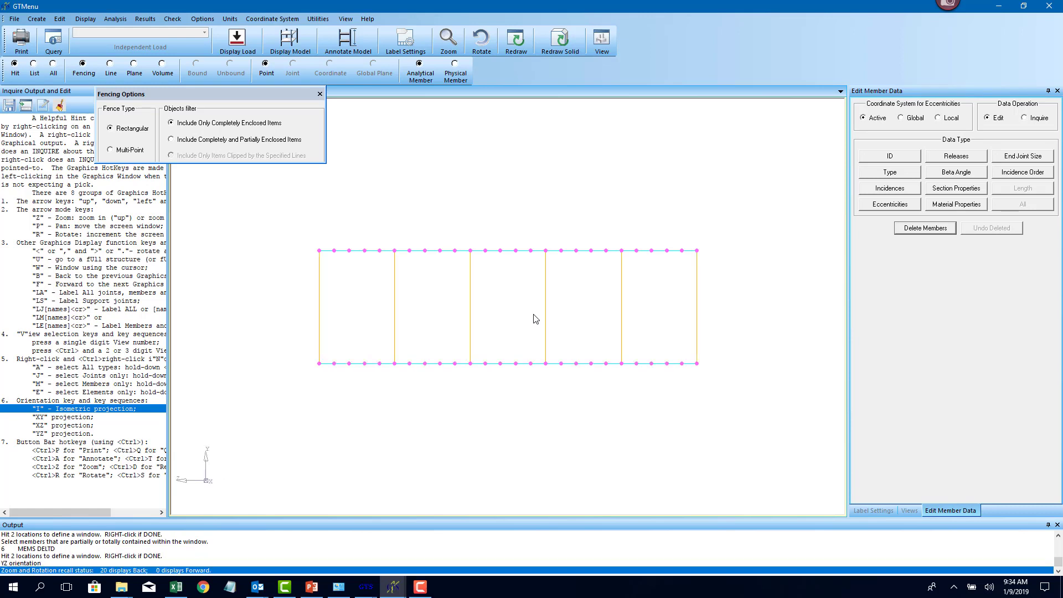
click(903, 233)
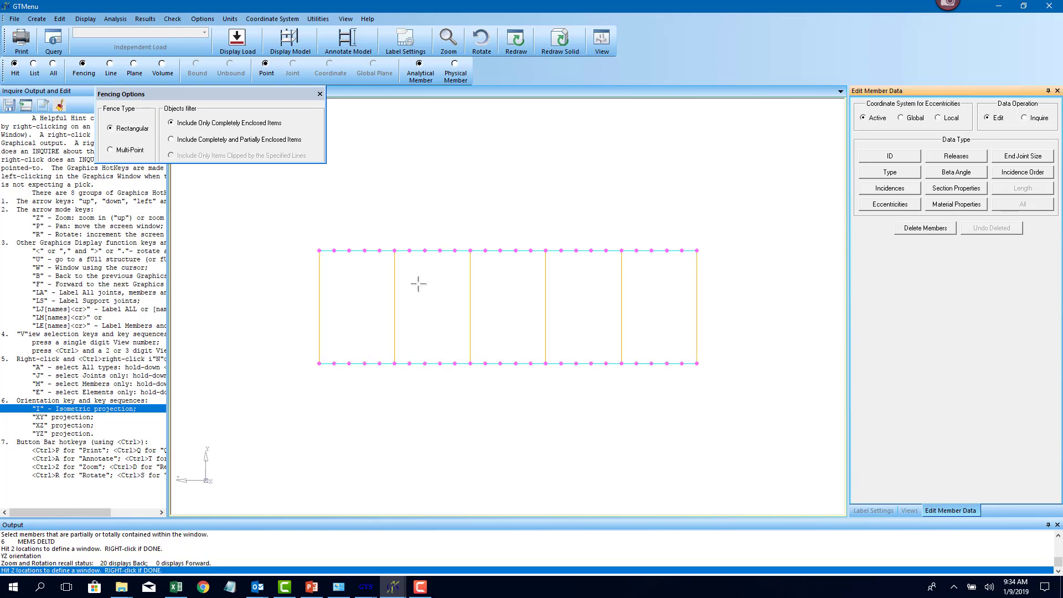
click(318, 240)
click(298, 412)
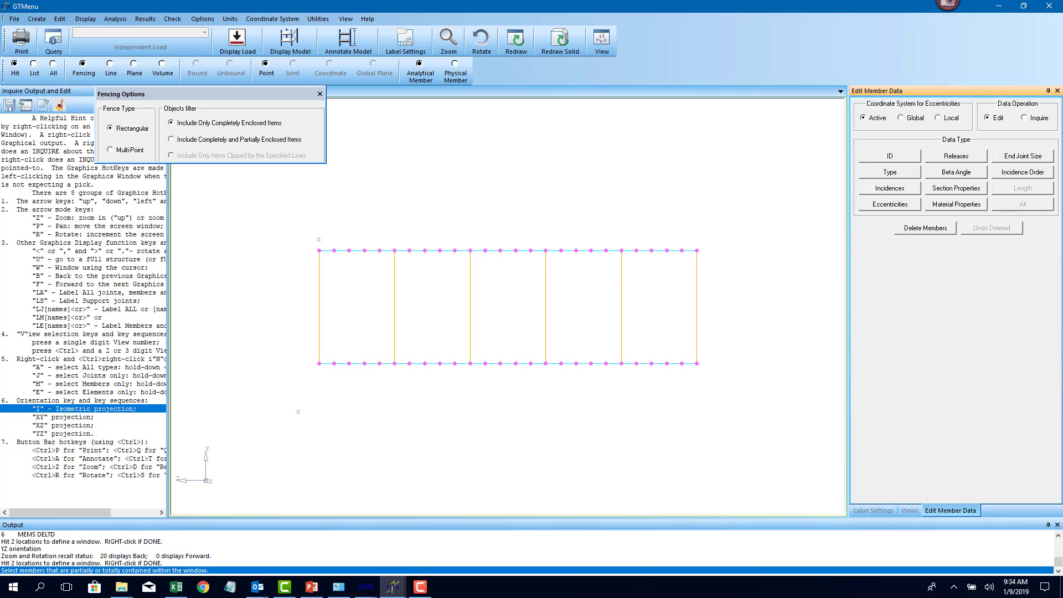
right_click(298, 411)
click(510, 317)
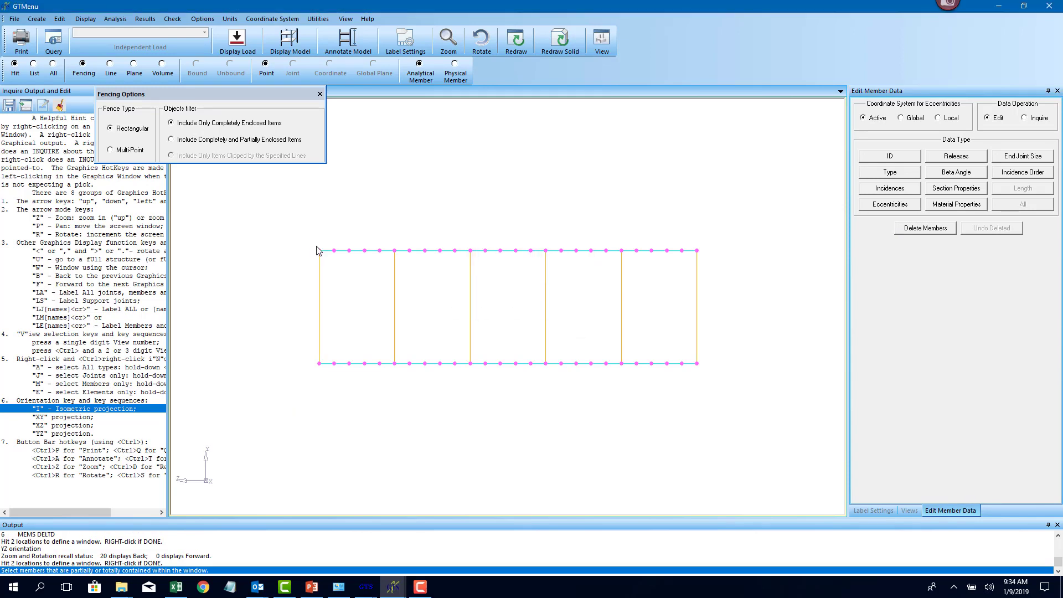
- Delete the remaining edge columns at the maximum-Z end of the YZ elevation with a rectangular fence
click(919, 227)
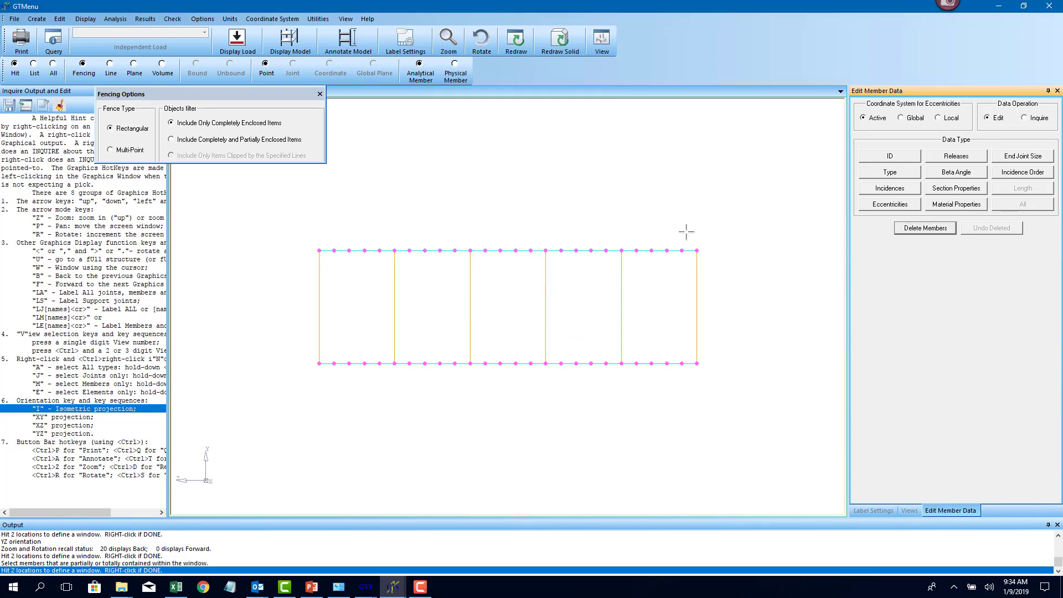
click(297, 233)
click(327, 423)
right_click(327, 424)
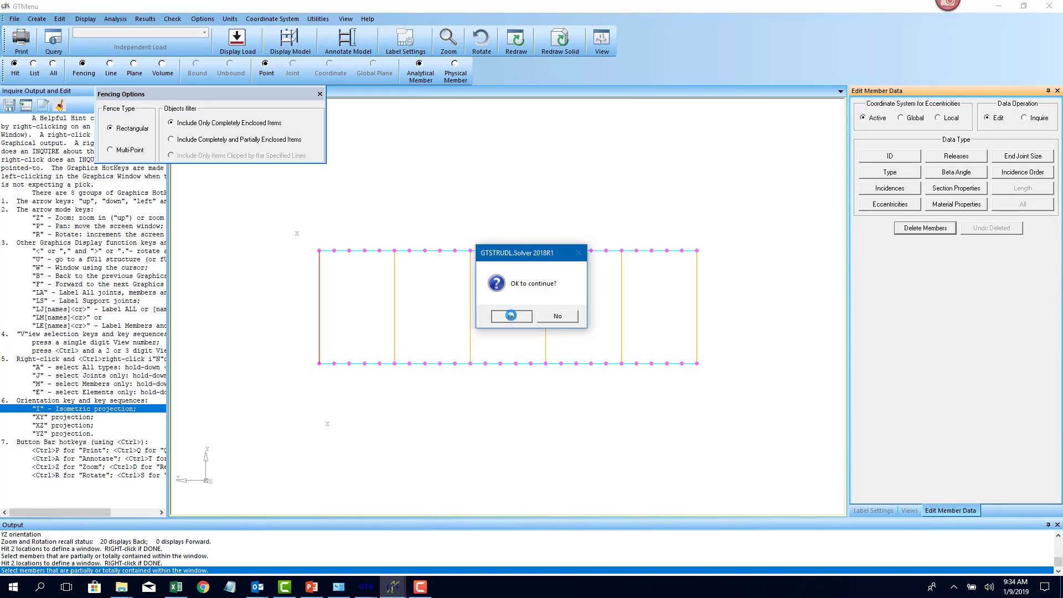
click(510, 317)
click(507, 319)
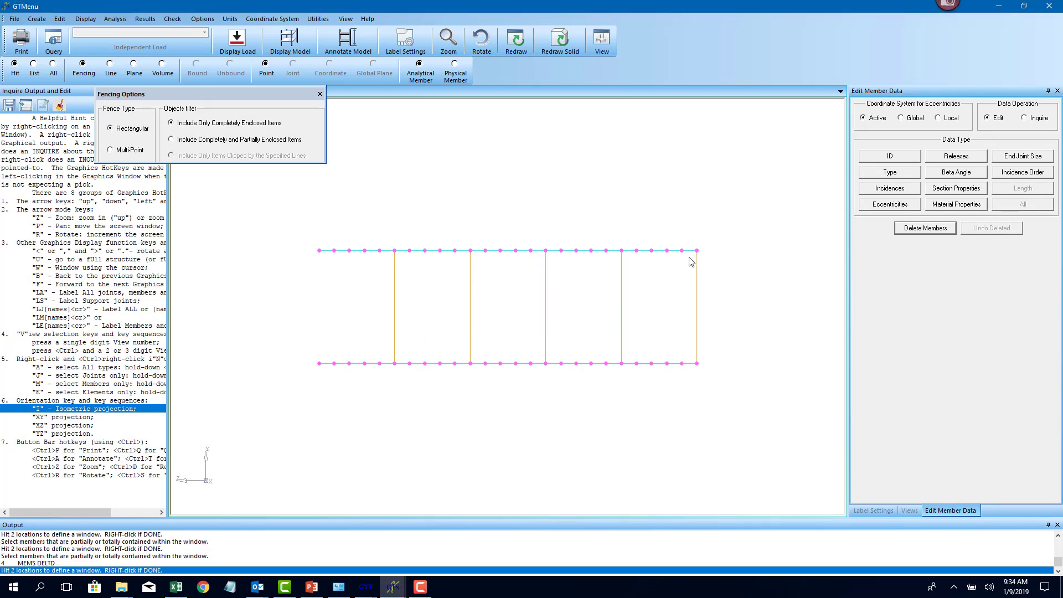
- Delete the remaining edge columns at the minimum-Z end of the YZ elevation with a rectangular fence
click(926, 228)
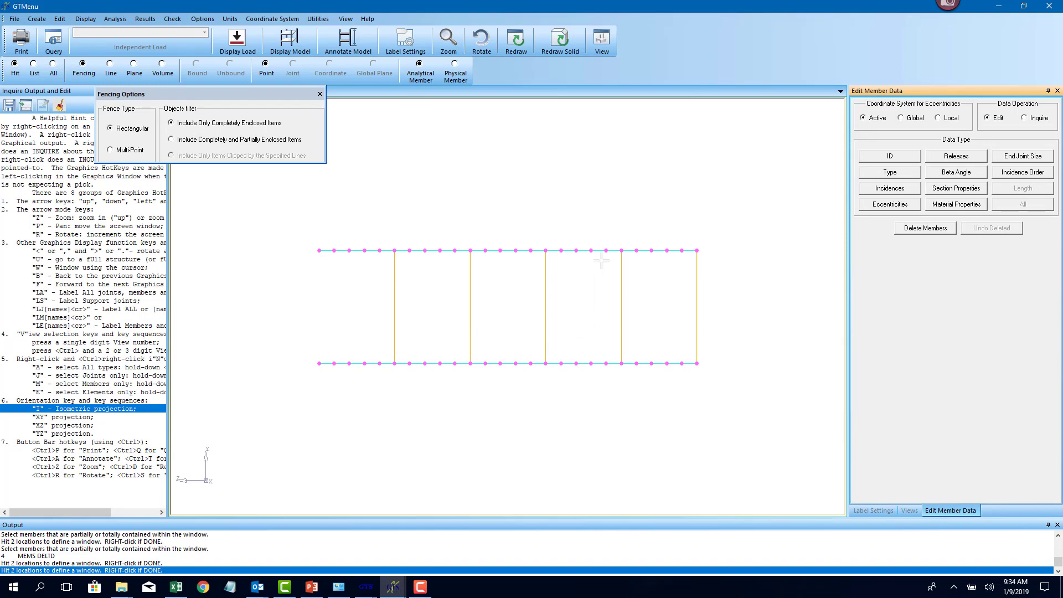
click(691, 239)
click(741, 400)
right_click(740, 400)
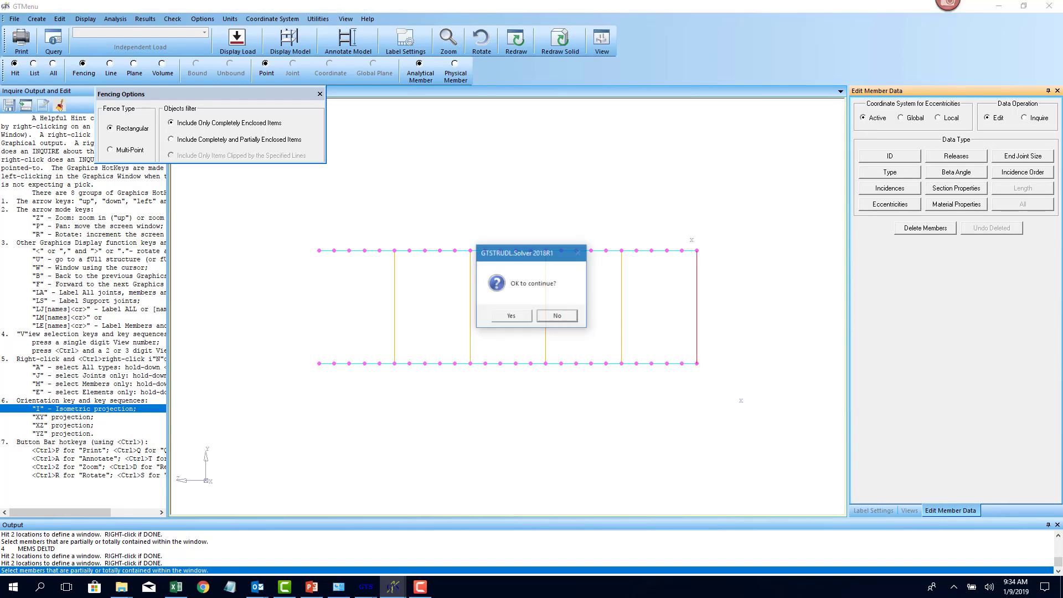
click(512, 316)
click(521, 321)
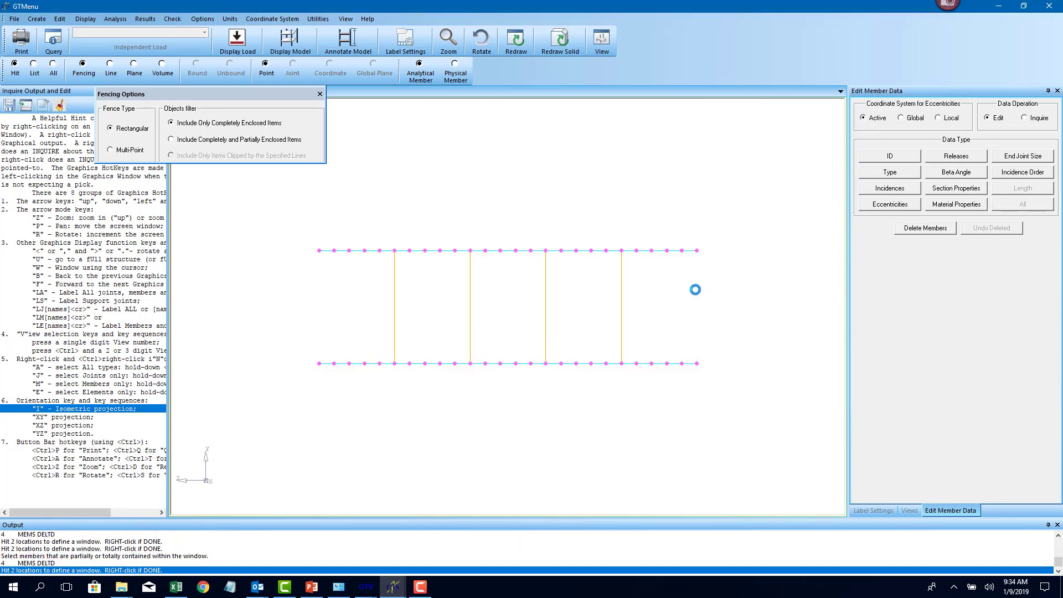
- Return to the isometric projection, check the model for floating joints and delete all of them
key(i)
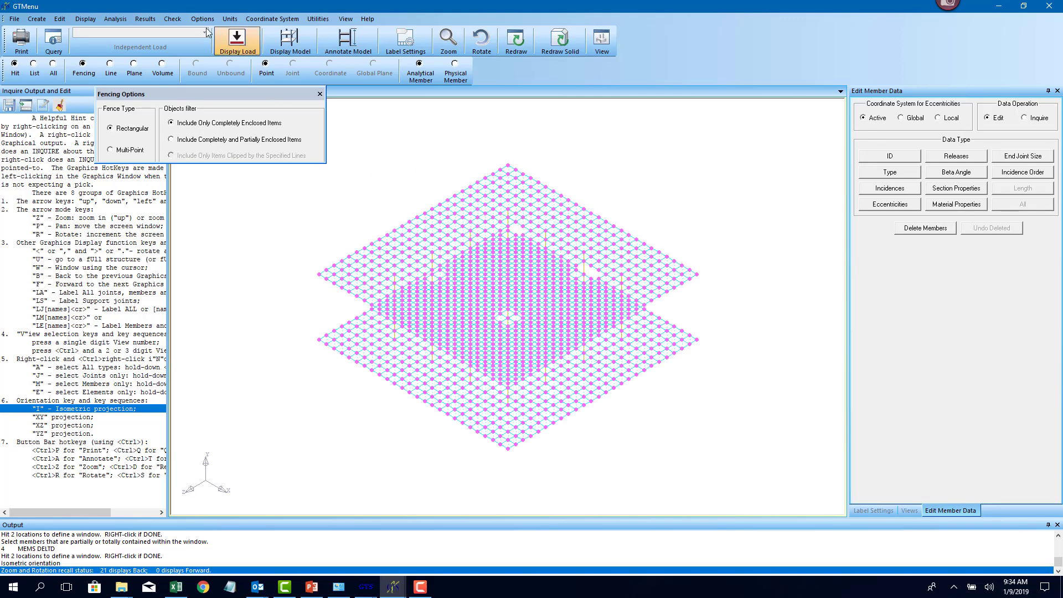
click(170, 21)
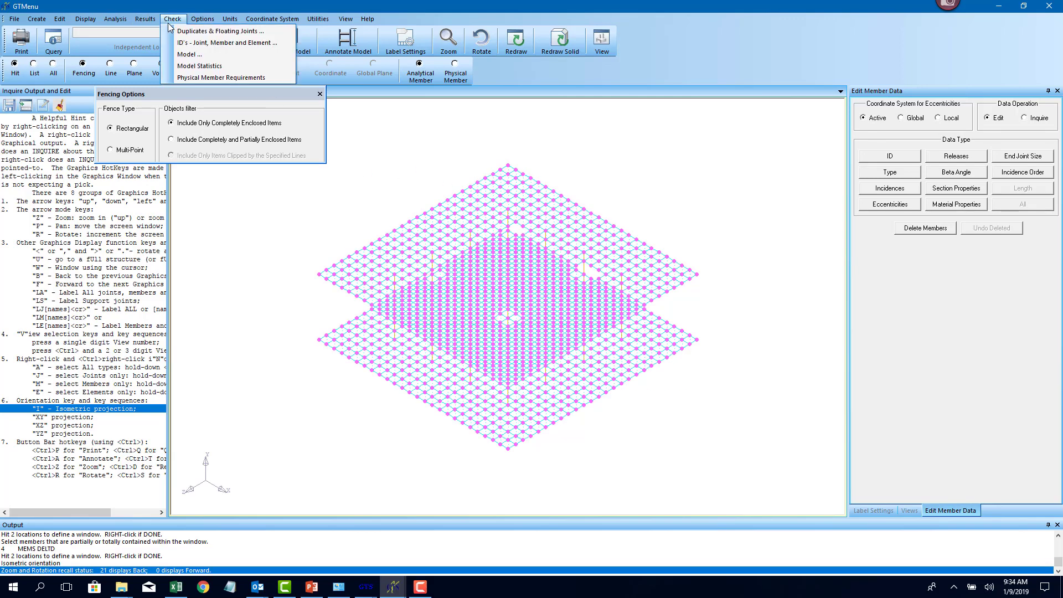
click(188, 31)
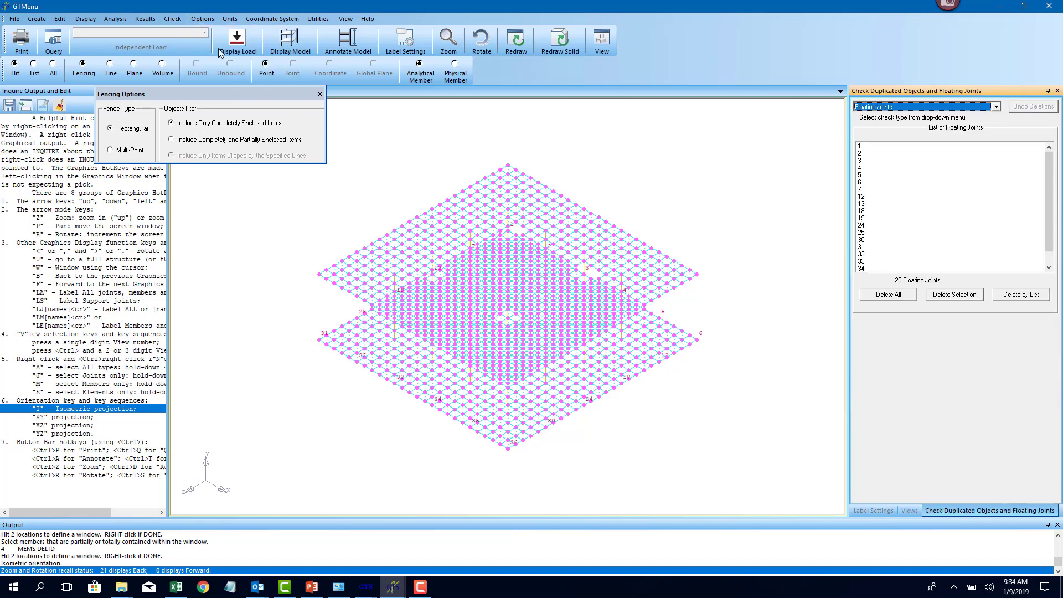
click(901, 297)
- Check for duplicate joints with a tolerance of 0.0208333 and delete all of them
click(906, 107)
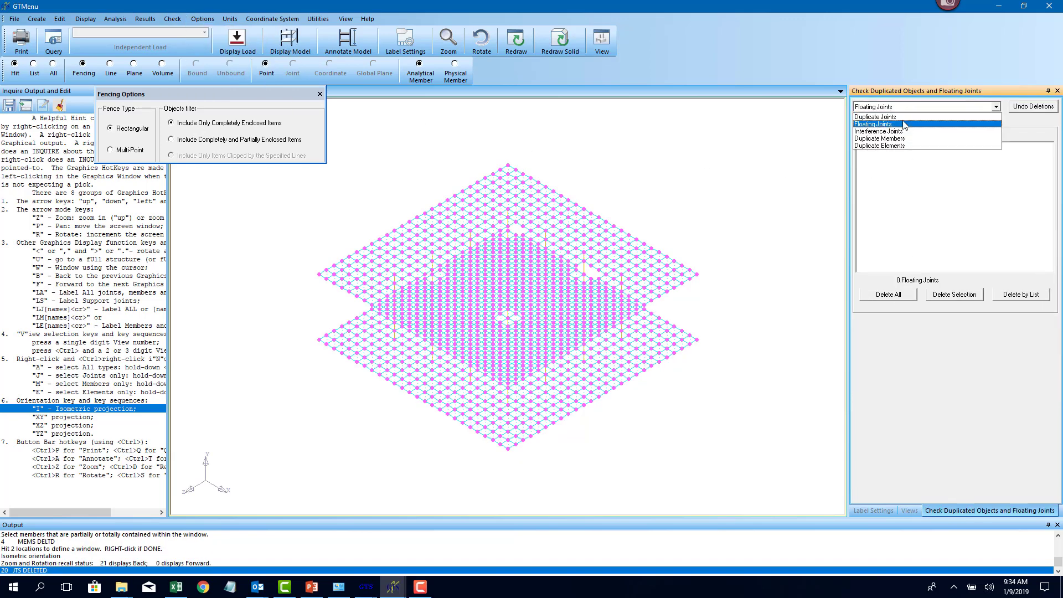
click(905, 115)
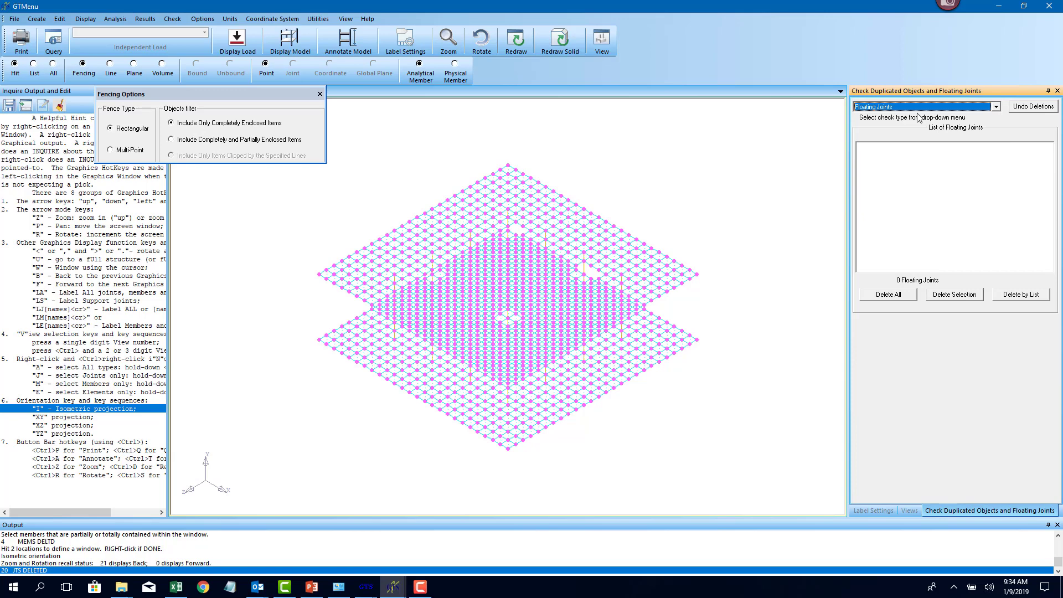
click(910, 108)
click(900, 117)
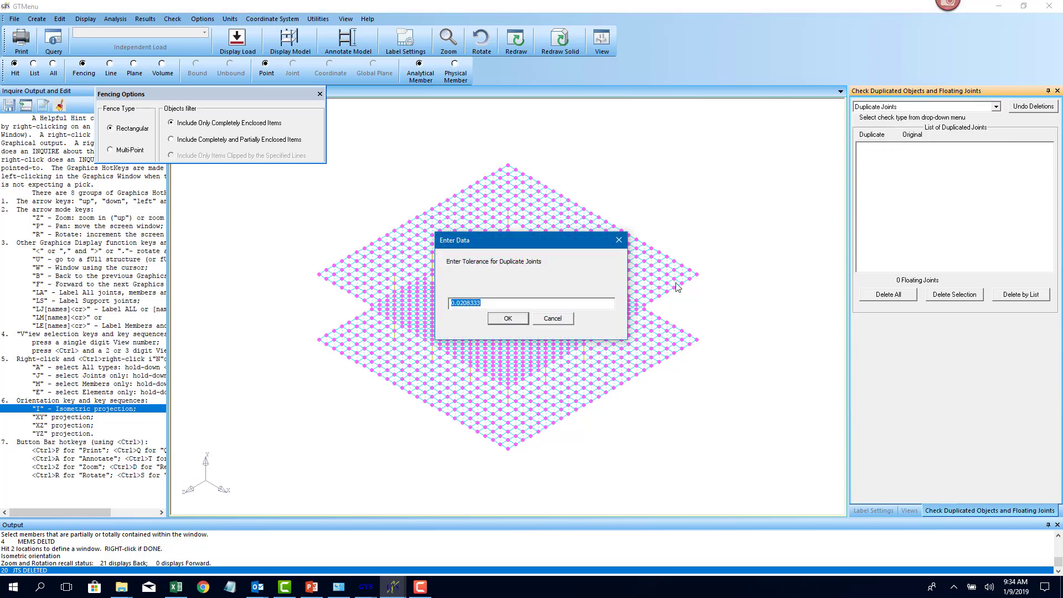
click(512, 318)
click(903, 294)
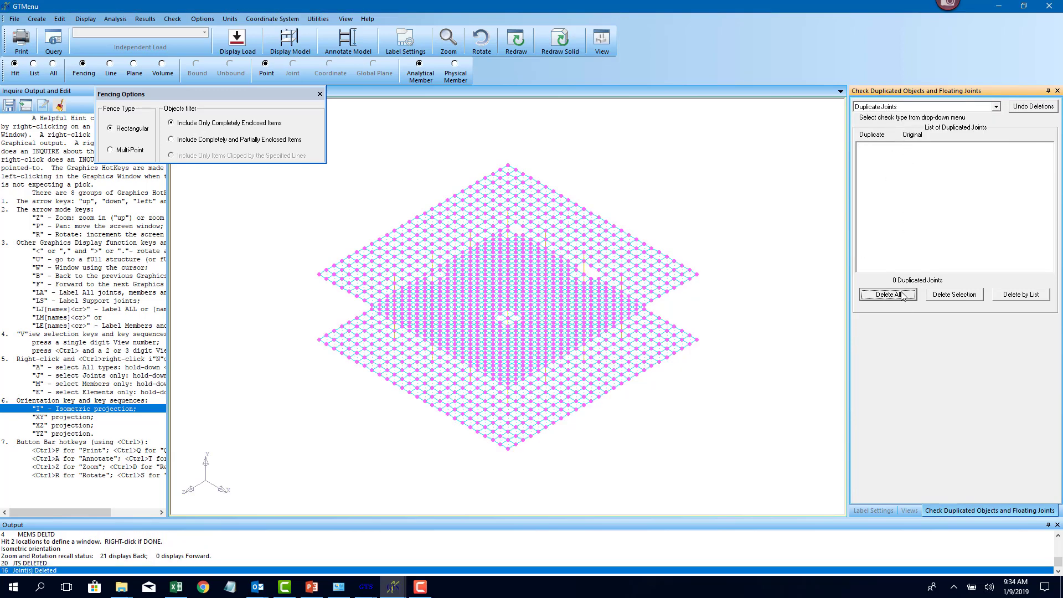
- Check the model for duplicate members and run the duplicate joints check again
click(920, 108)
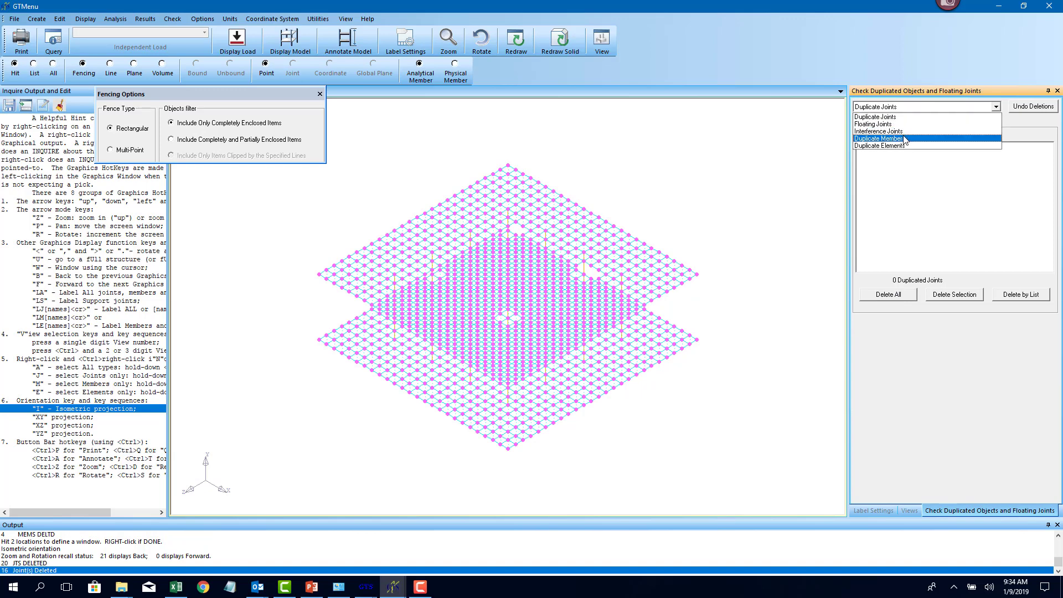
click(904, 128)
click(920, 107)
click(903, 117)
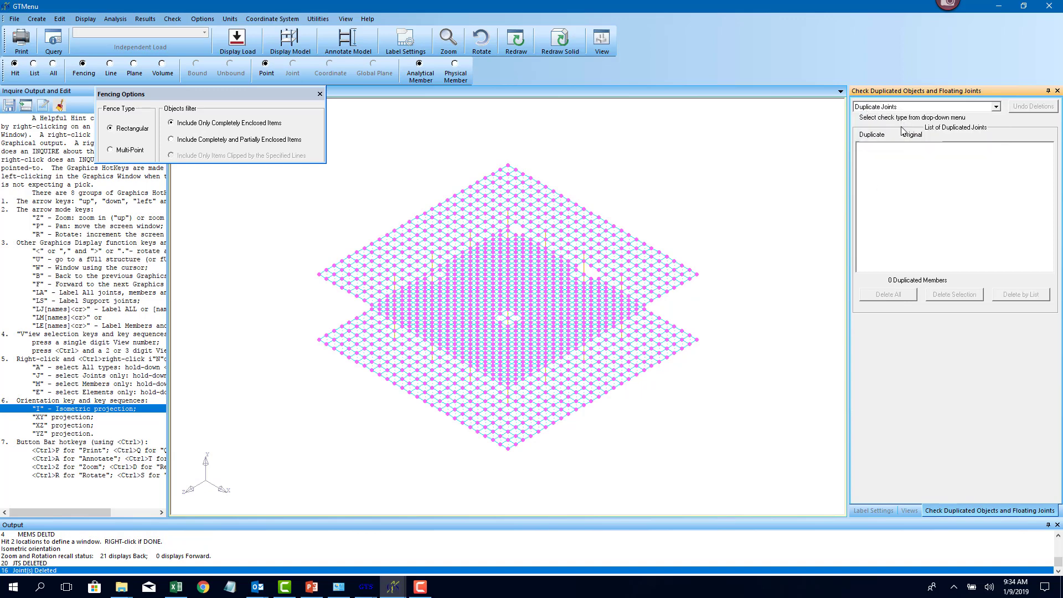
click(522, 324)
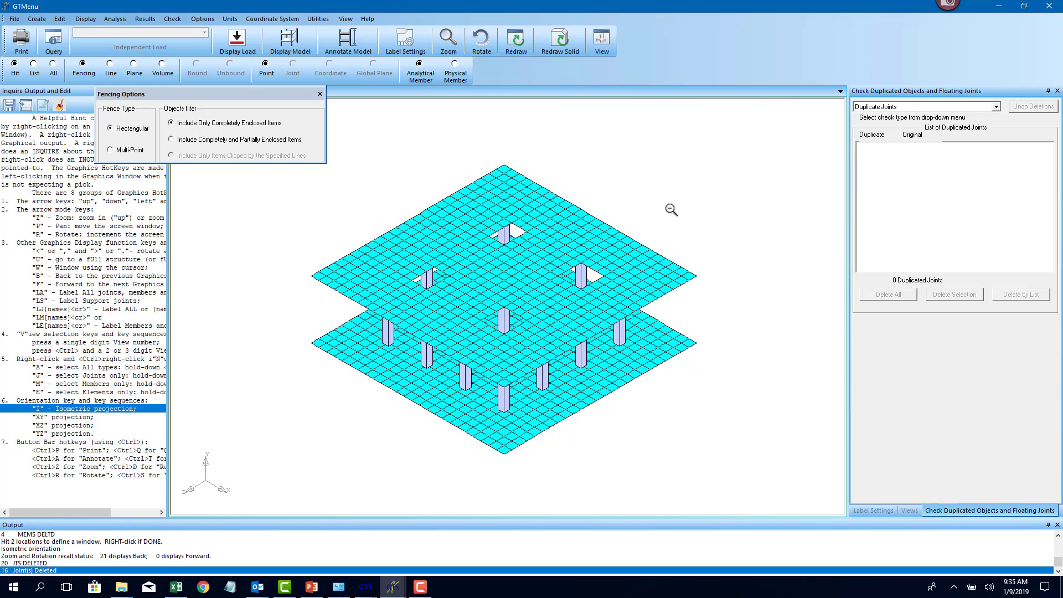
- In the XY projection, define a support with MX, MY and MZ released and springs KFX 400, KFY 500 and KFZ 400 Kip/Feet
key(x)
key(y)
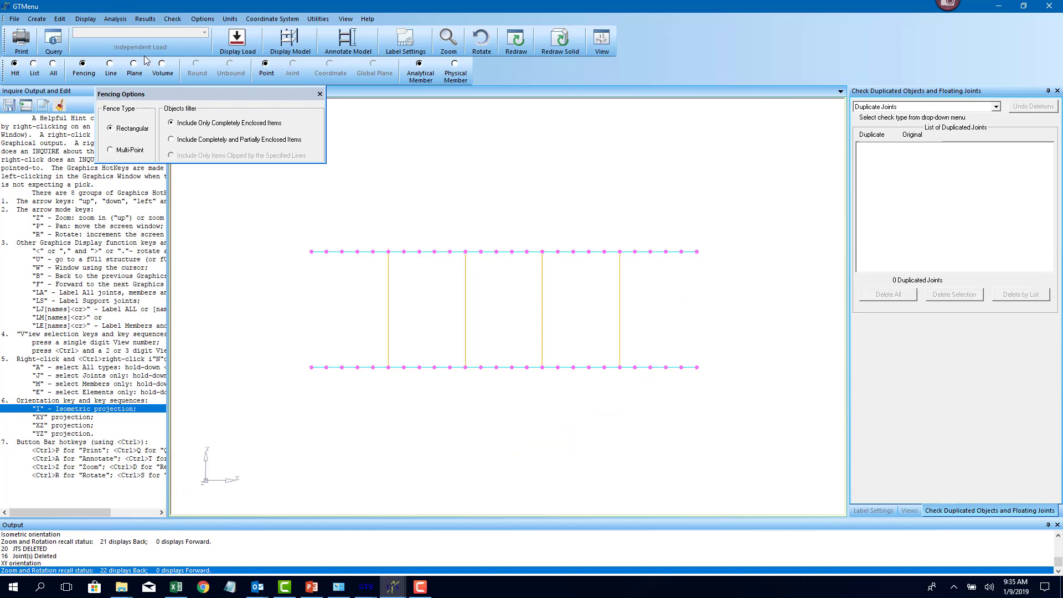
click(319, 94)
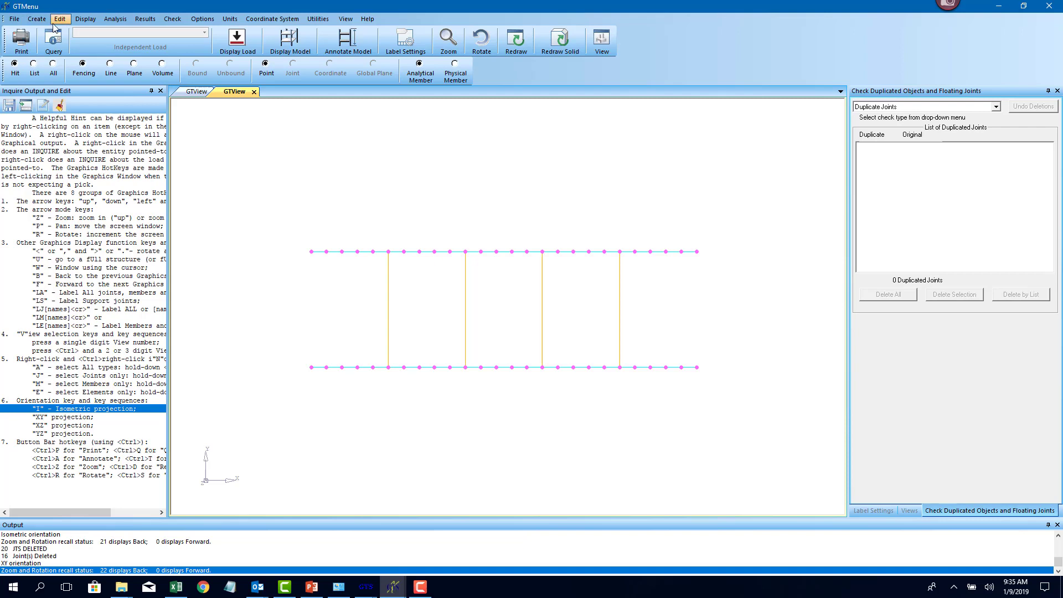
click(36, 20)
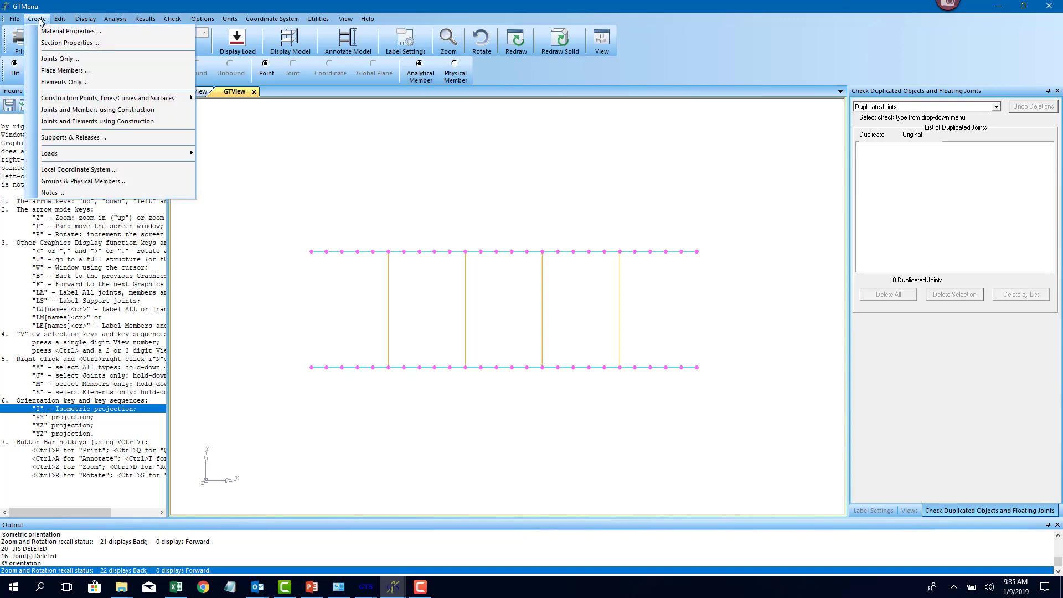
click(89, 137)
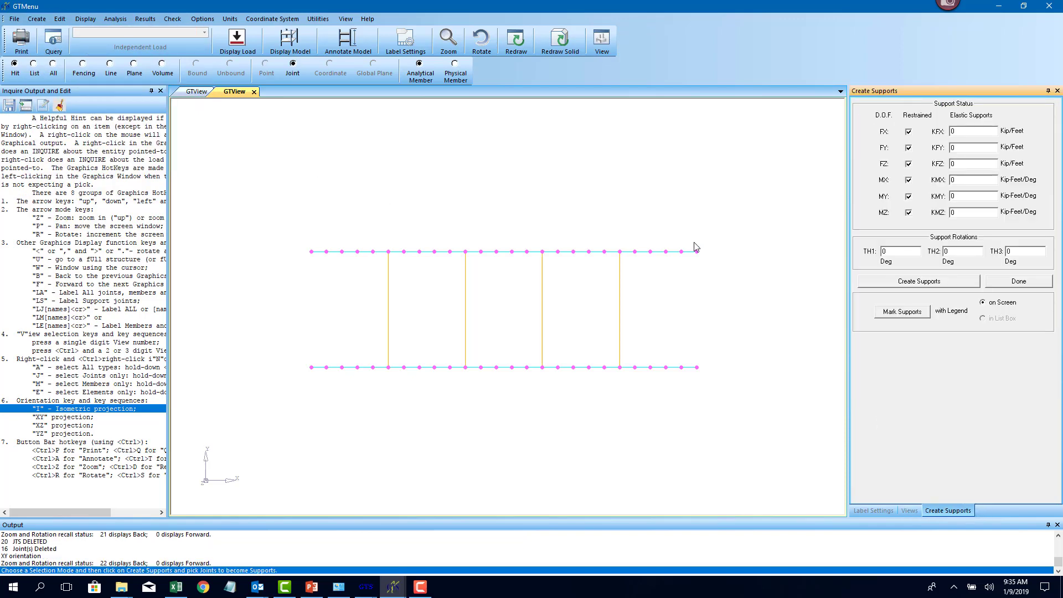
click(909, 212)
click(908, 196)
click(908, 180)
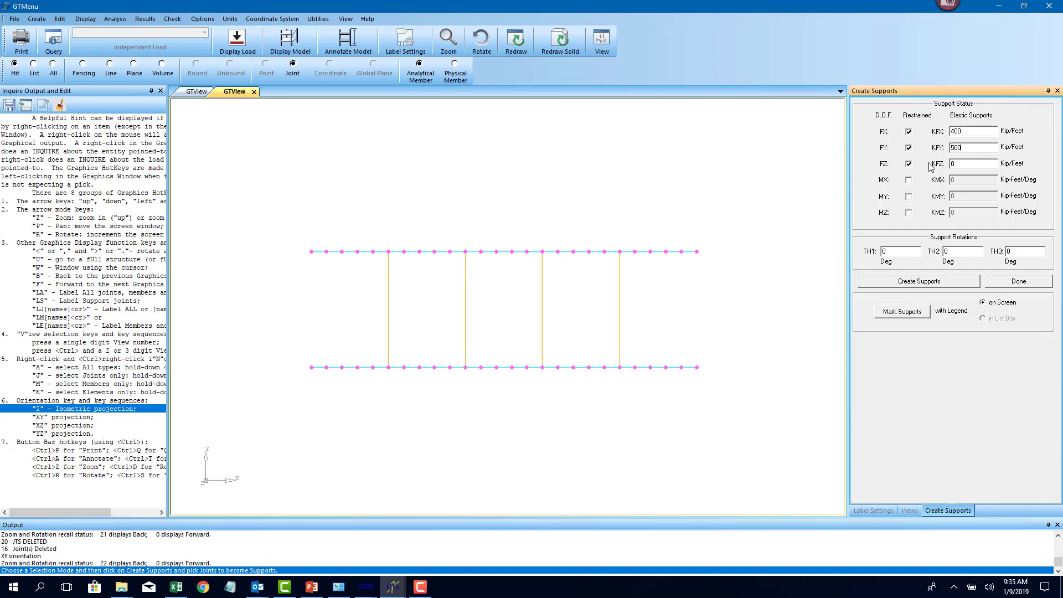
double_click(951, 163)
- Apply the spring supports to all joints of the lower slab with a rectangular fence
click(83, 66)
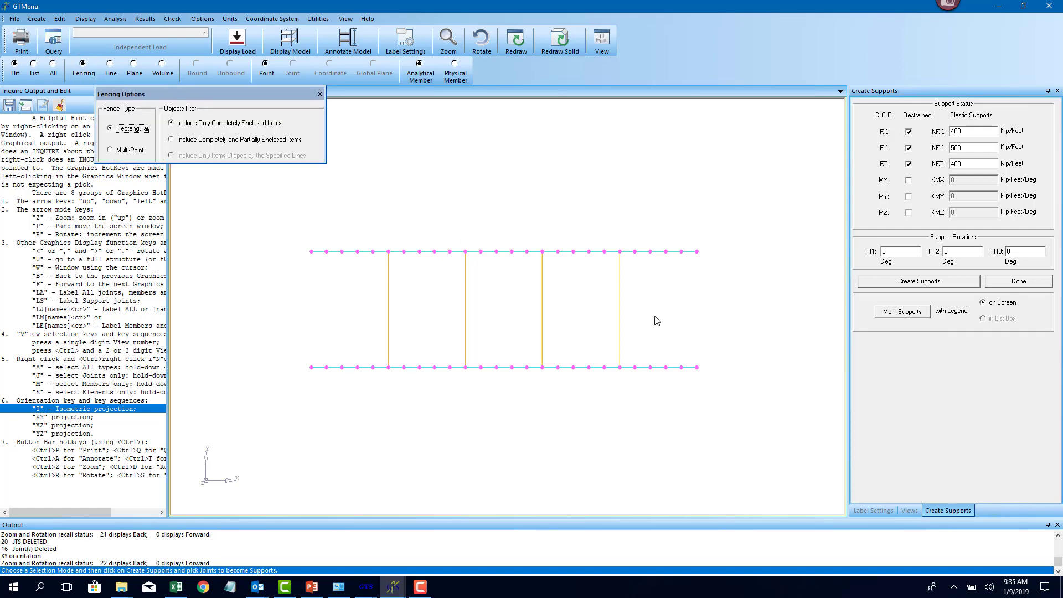
click(929, 282)
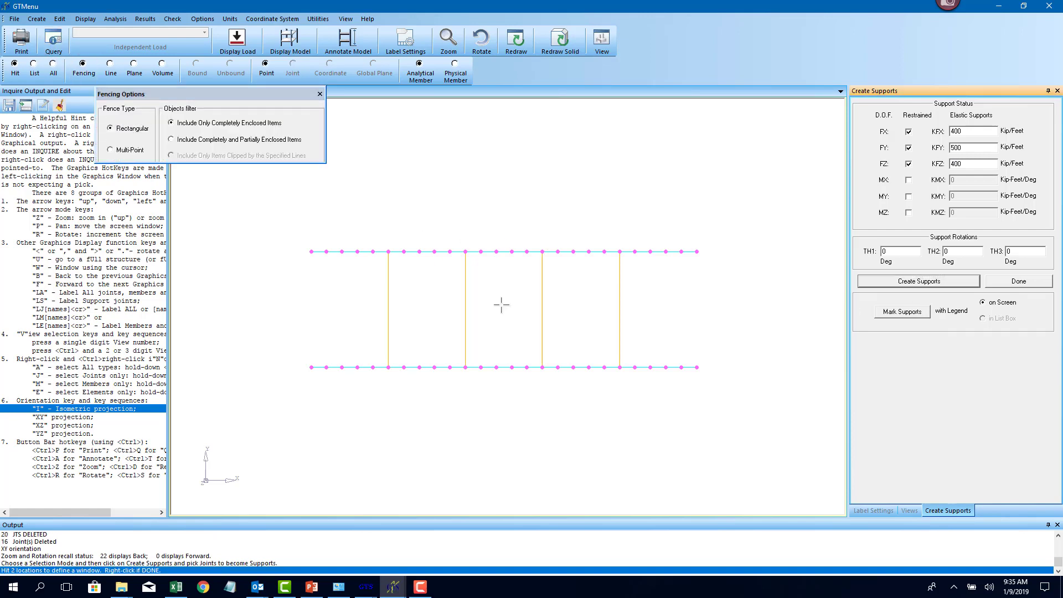
click(291, 366)
click(713, 422)
click(511, 316)
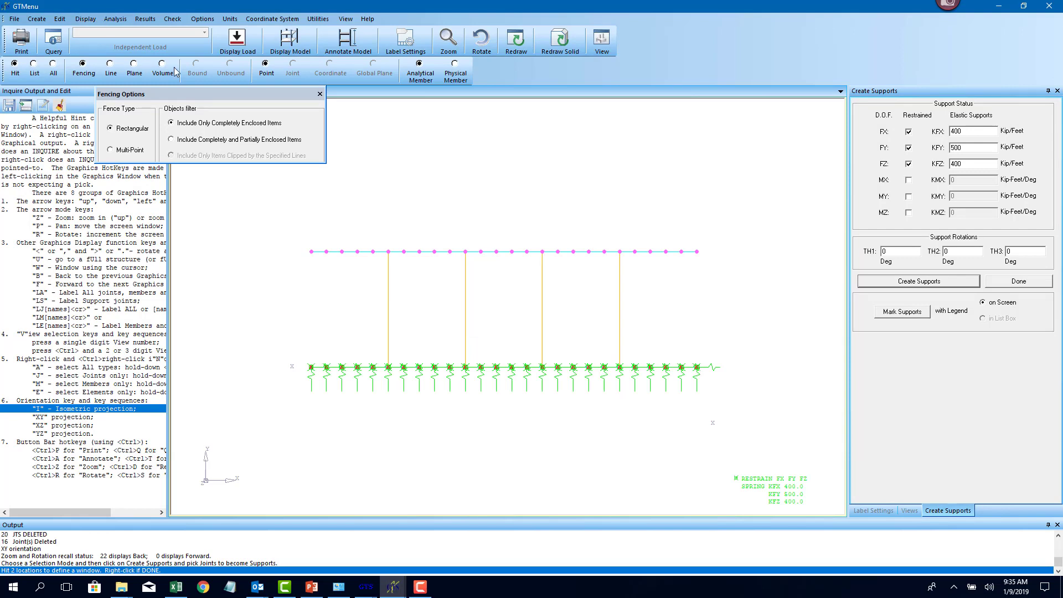
- Generate a GT STRUDL text input file of the entire model named TABLE_TOP in the Substation folder
click(14, 19)
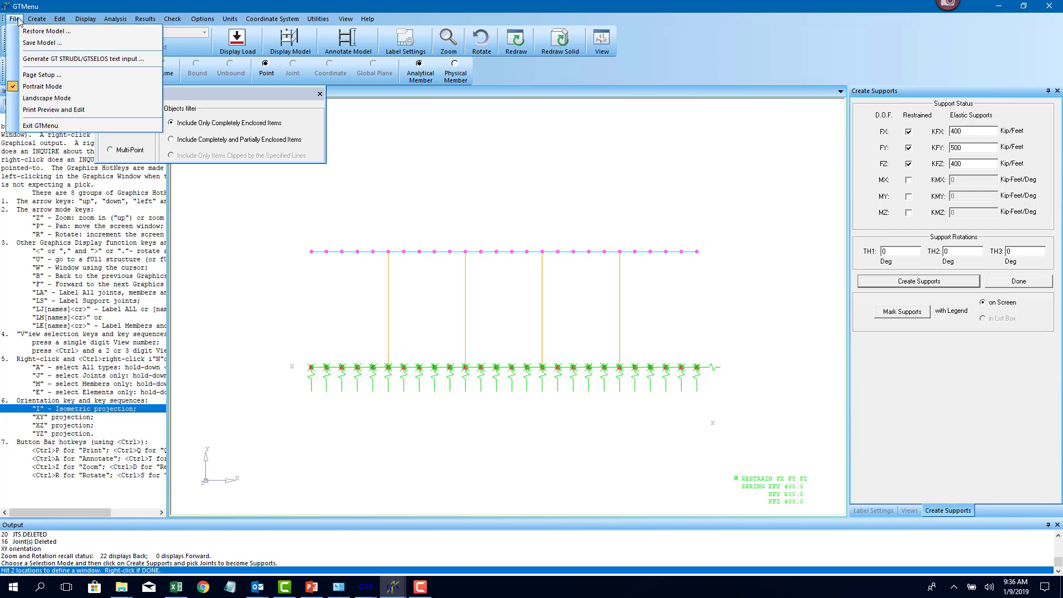
click(38, 60)
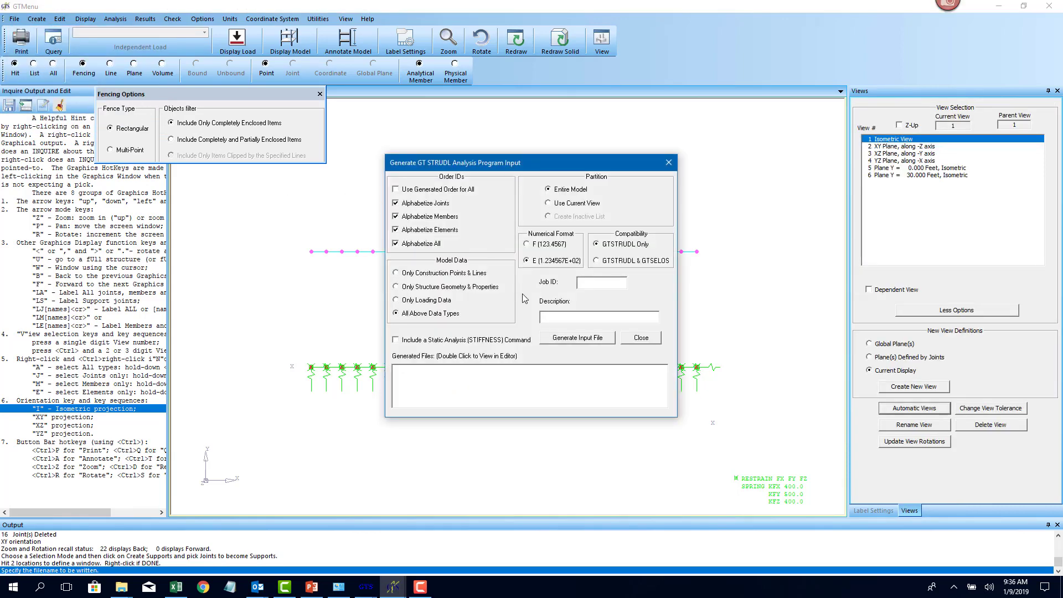
click(595, 339)
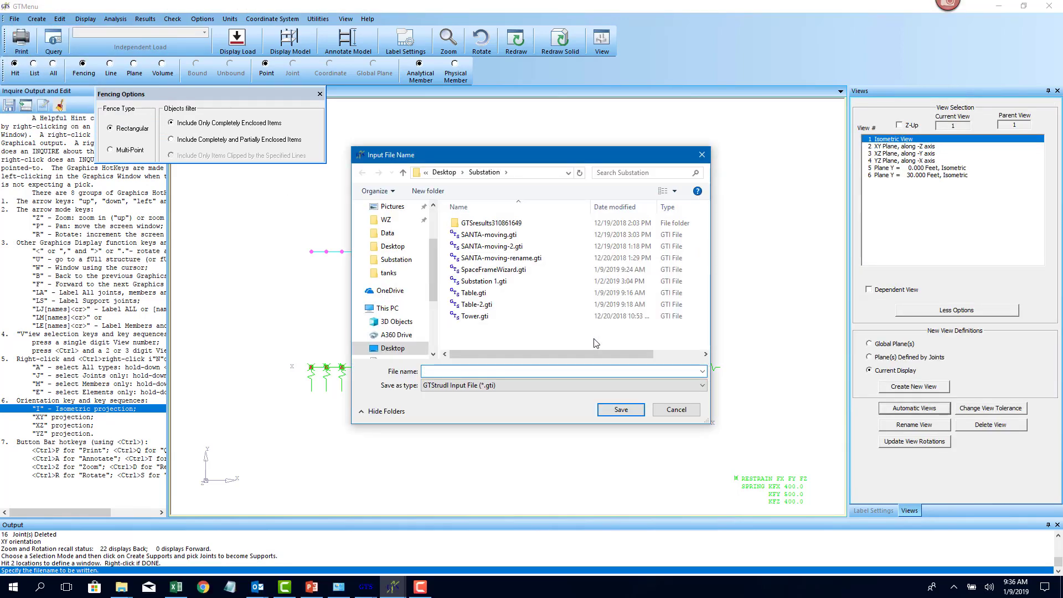
text(TABLE)
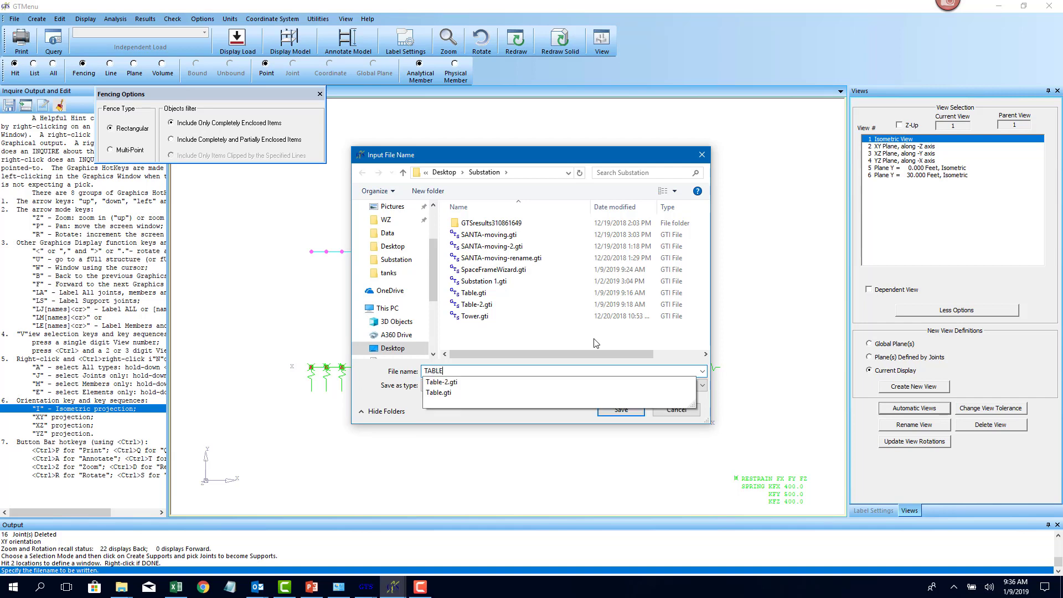
text(_TOP)
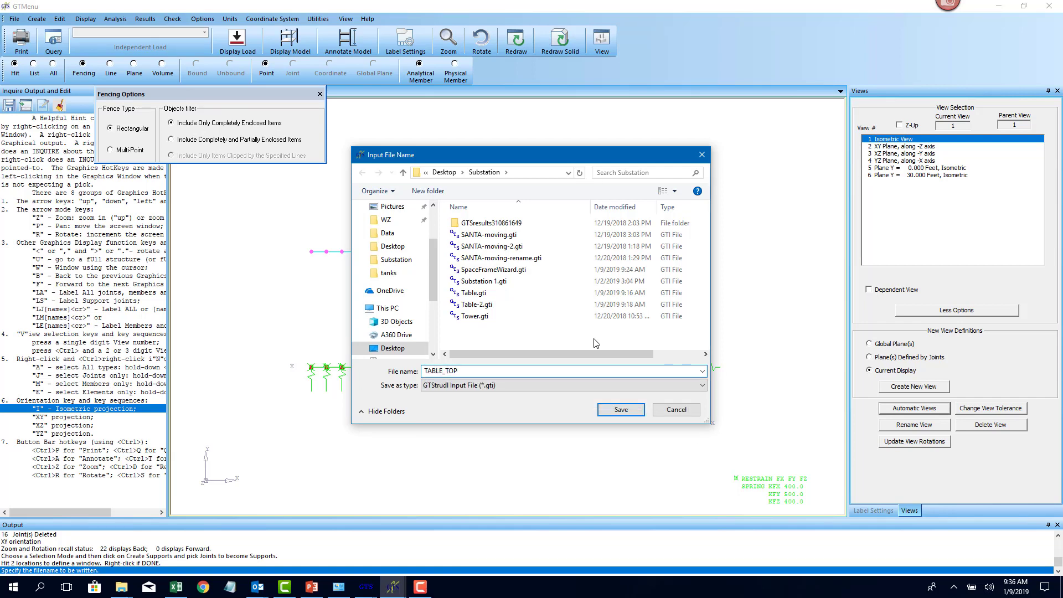
click(626, 413)
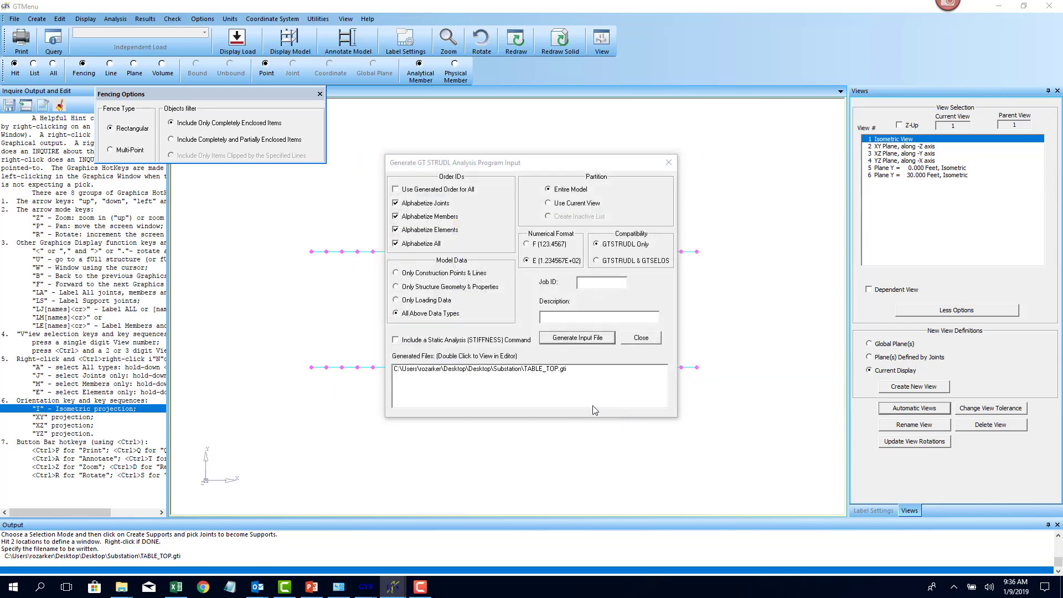
- Review the joint coordinates and support spring data in the generated TABLE_TOP.gti file, then close it and the generator dialog
double_click(525, 370)
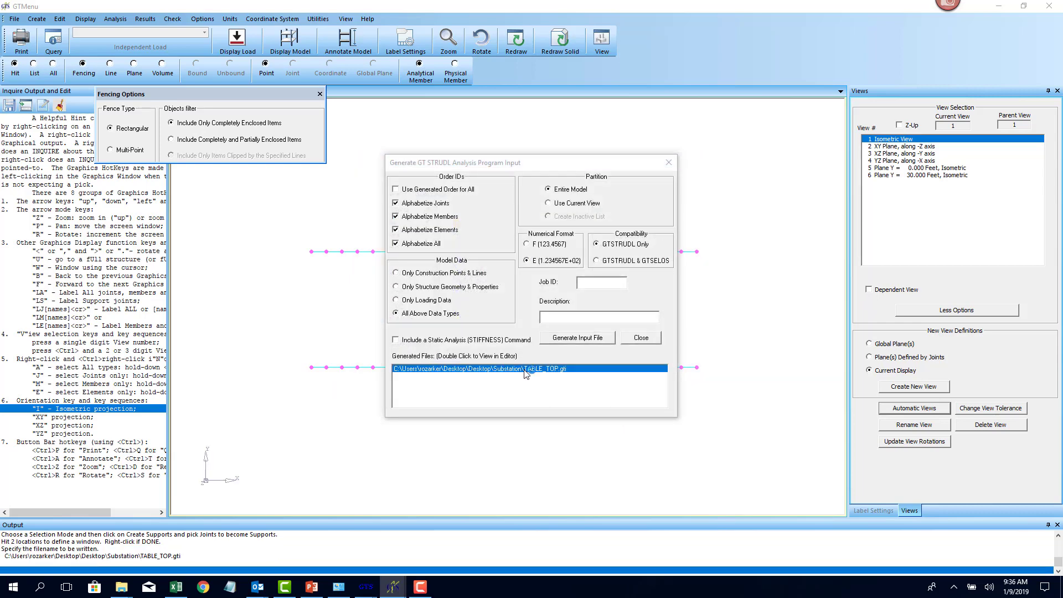
scroll(544, 314, down, 20)
scroll(545, 315, down, 20)
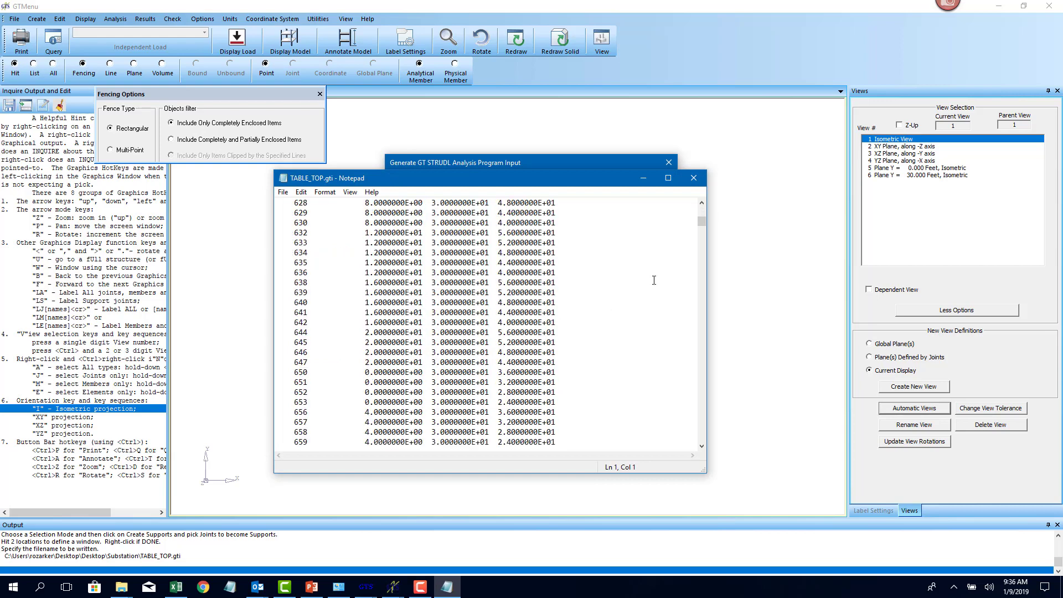
mouse_move(700, 228)
mouse_down()
mouse_move(697, 449)
mouse_move(701, 213)
mouse_up()
drag(512, 362, 126, 151)
scroll(517, 306, down, 13)
scroll(518, 306, down, 20)
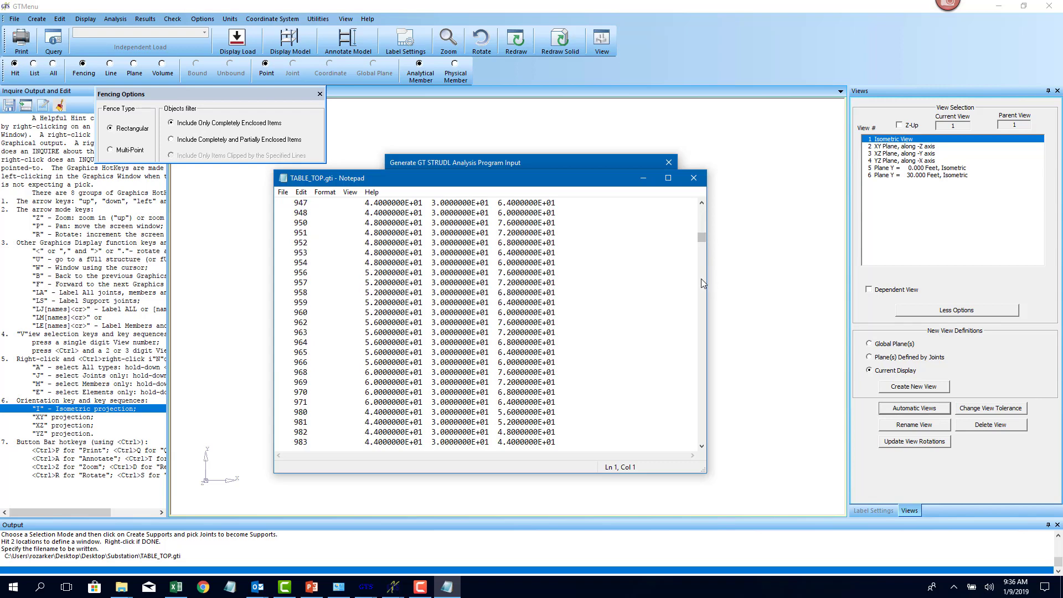
drag(701, 242, 697, 327)
scroll(697, 328, down, 5)
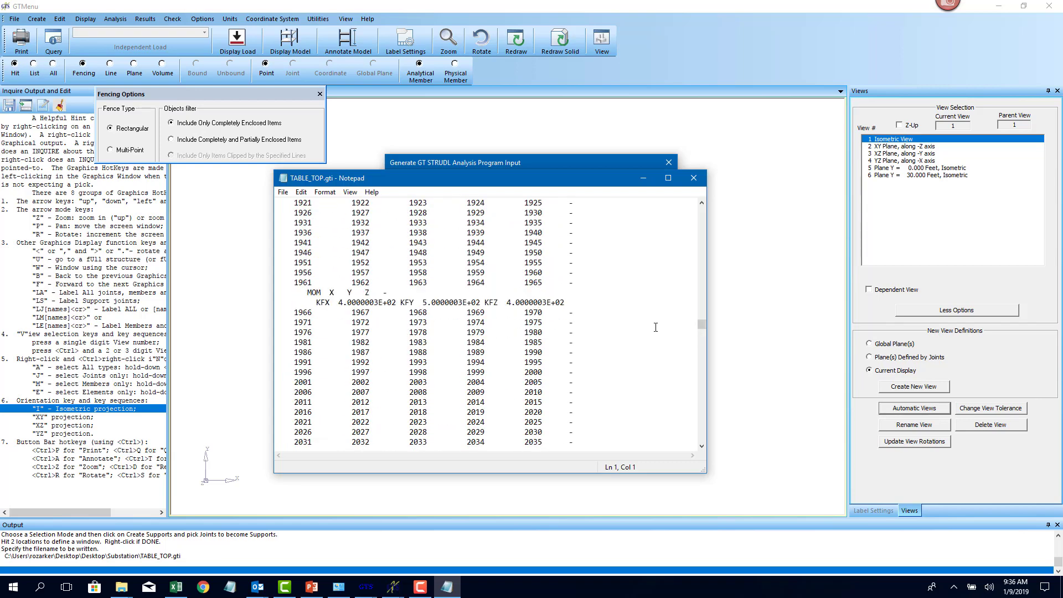
drag(286, 267, 502, 391)
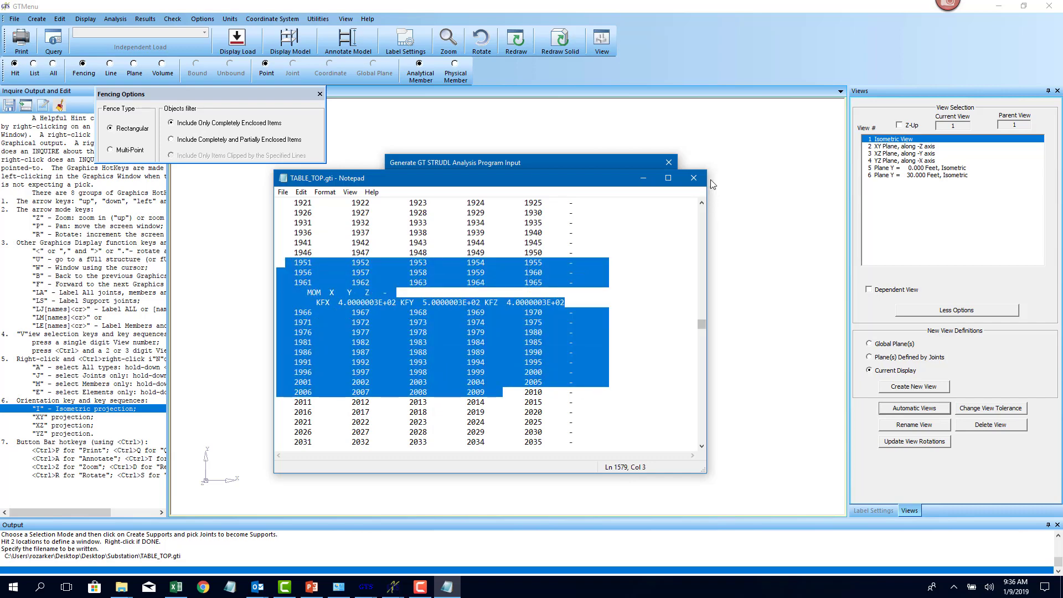
click(692, 179)
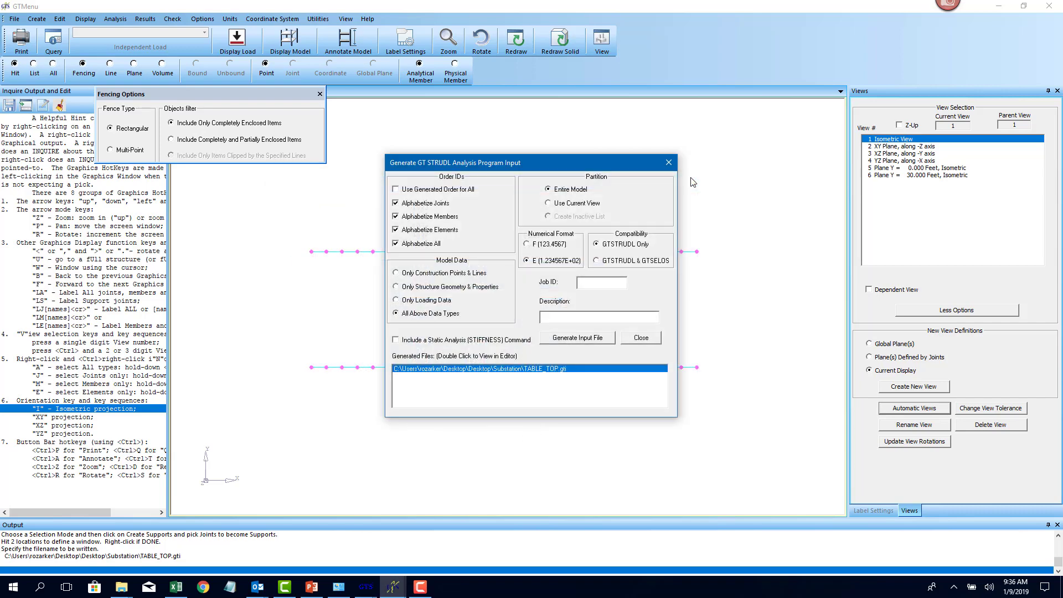
click(642, 339)
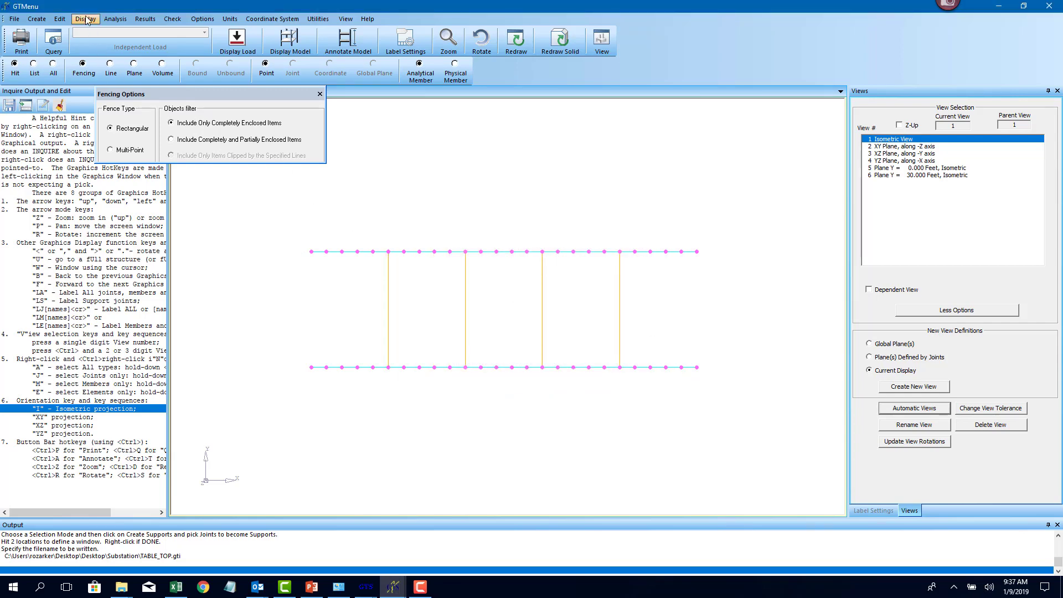
- Create independent load case 1, DEAD LOAD, and generate and display negative Y self-weight with factor 1, including elements
click(43, 20)
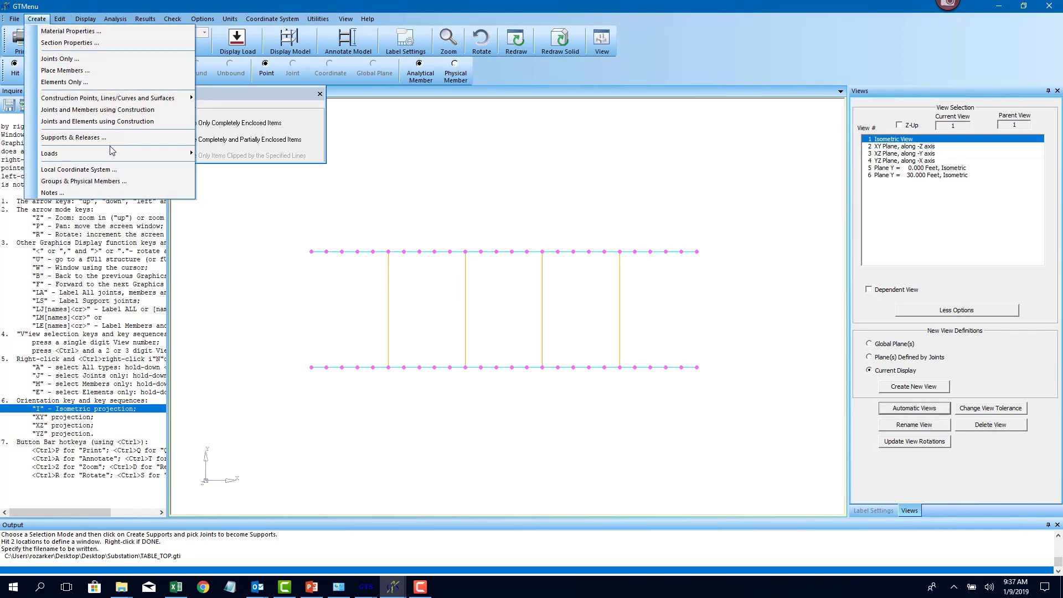
mouse_move(112, 151)
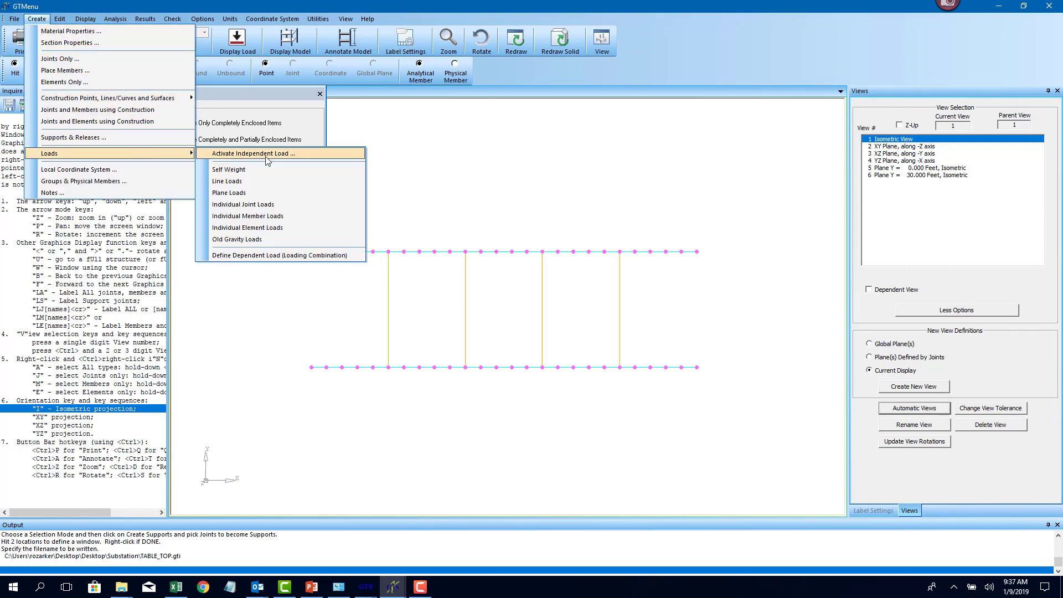
click(269, 169)
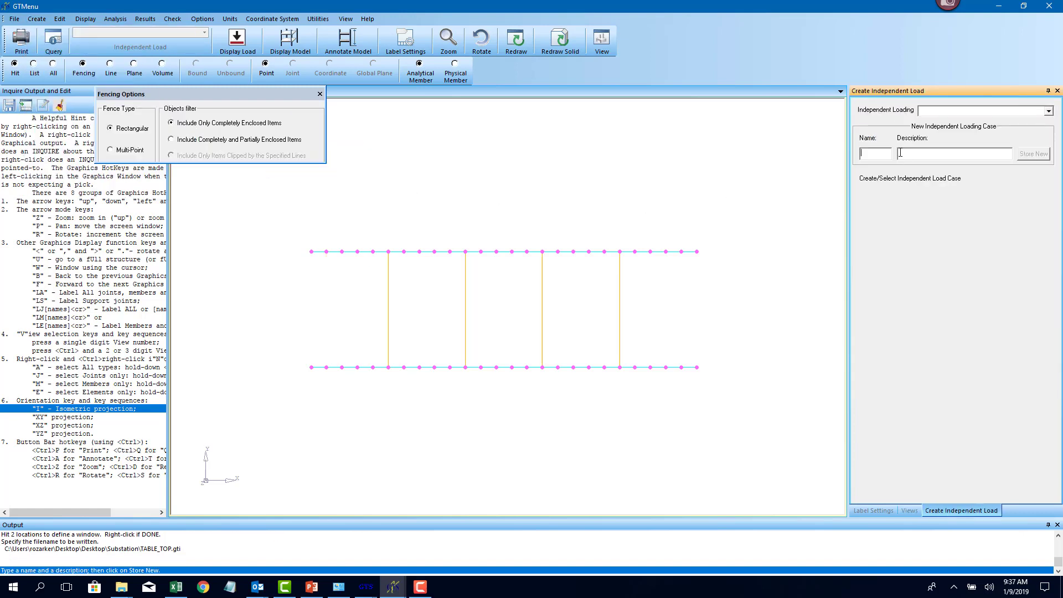
click(924, 157)
click(1035, 160)
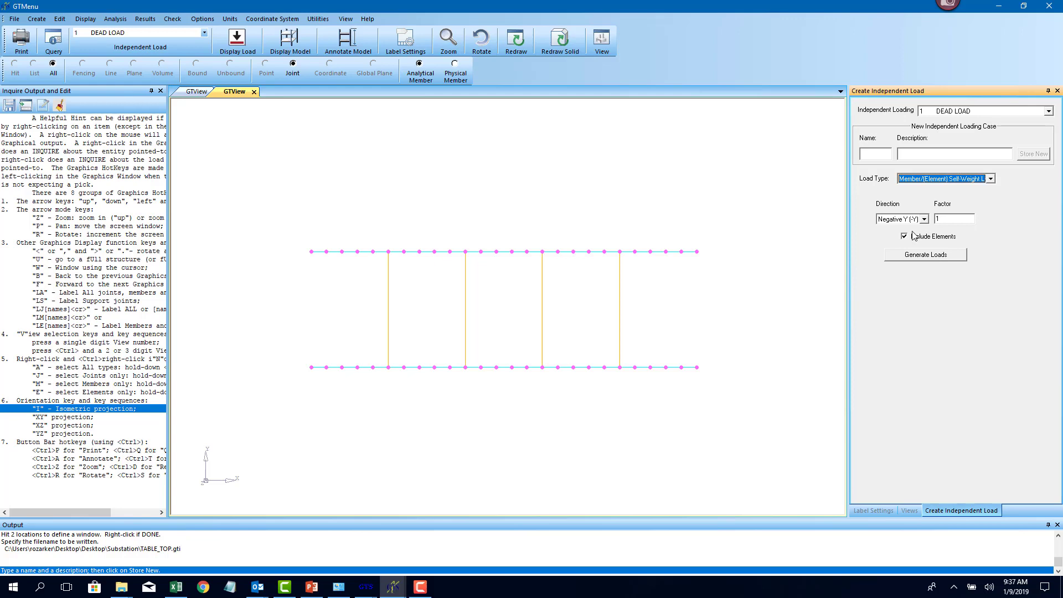
click(932, 255)
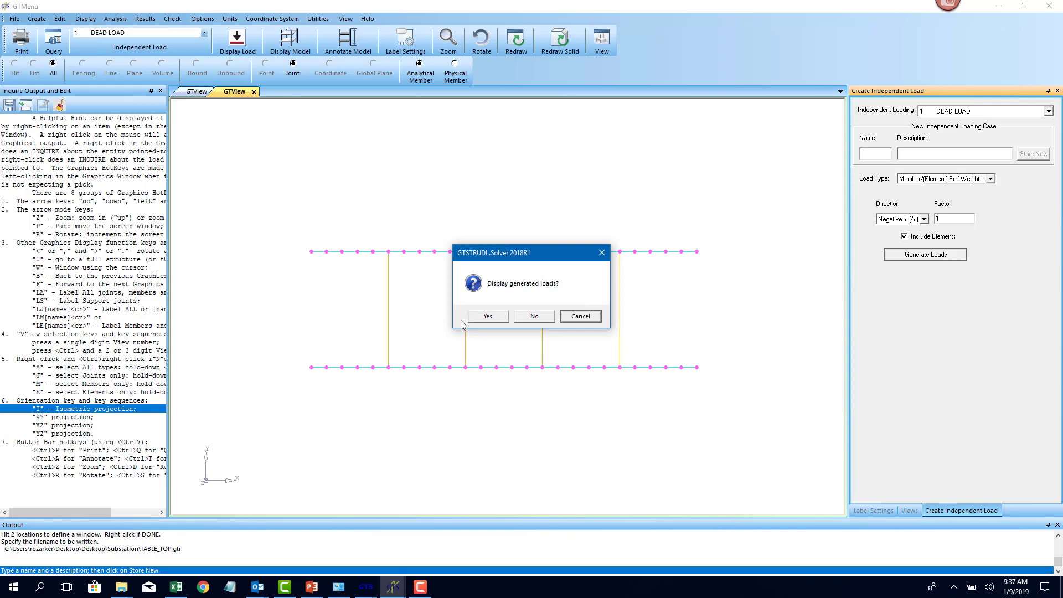
click(479, 318)
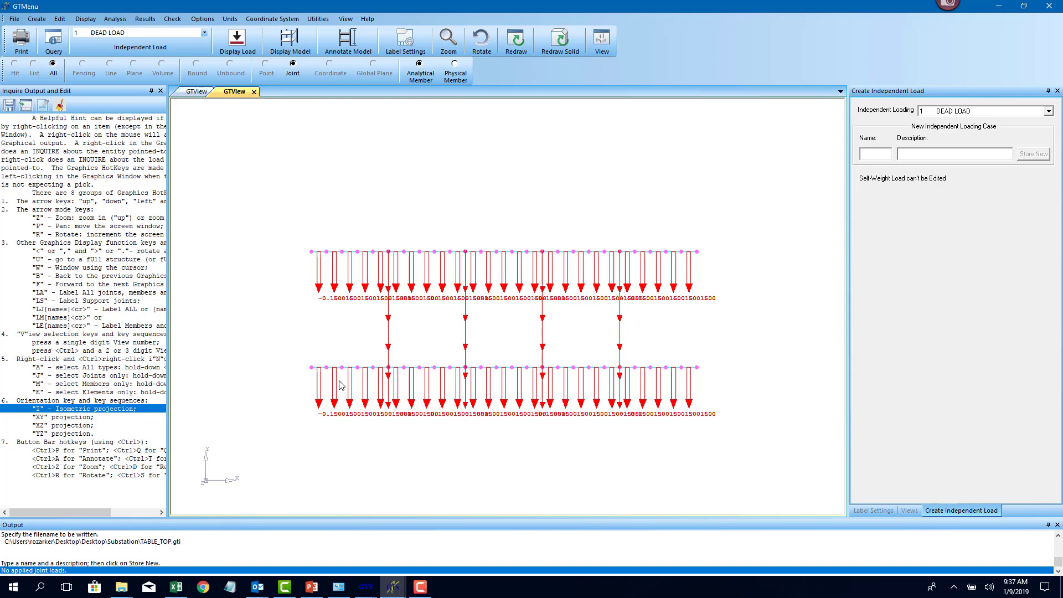
- Set the thickness of all lower slab elements to 4 feet, selecting them with a rectangular fence
click(45, 24)
mouse_move(60, 19)
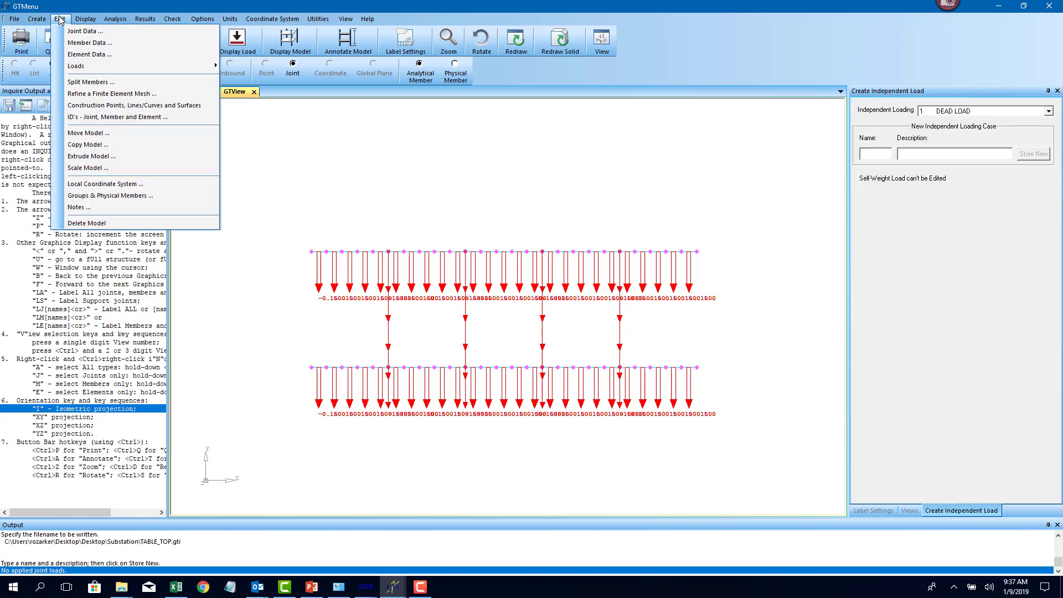
click(89, 54)
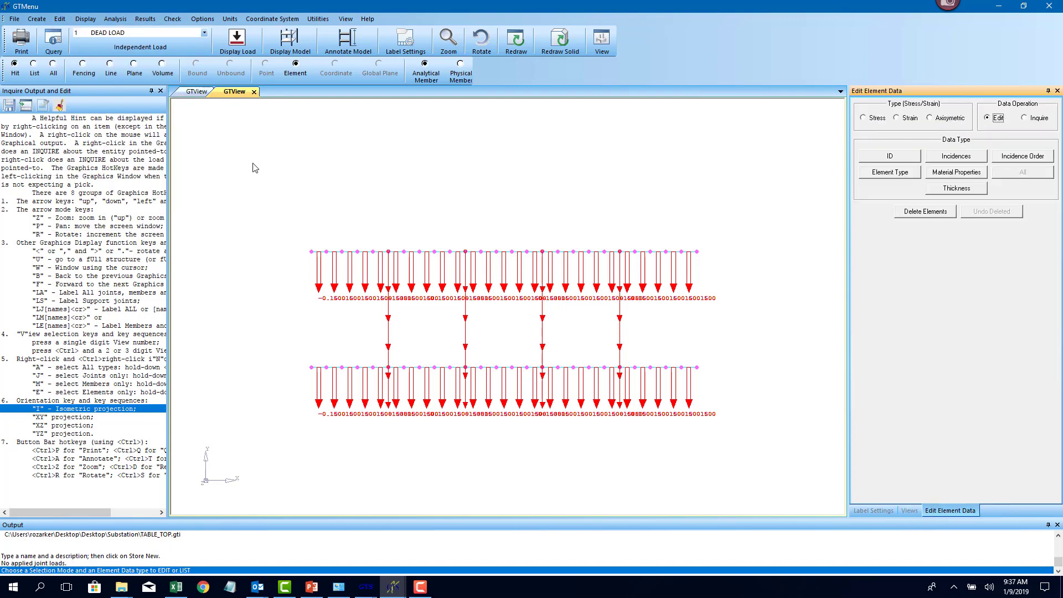
click(92, 75)
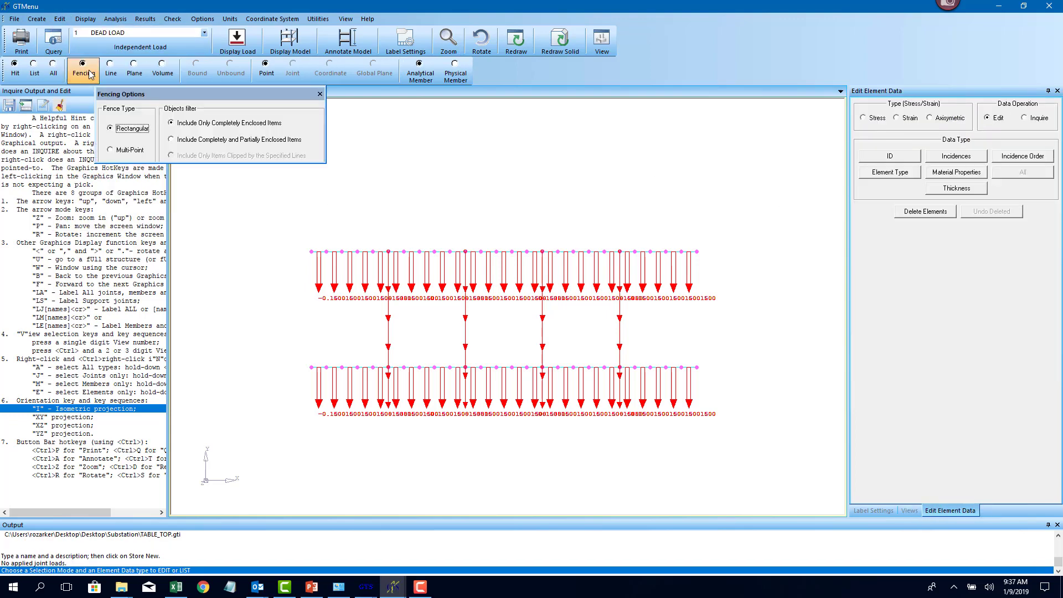
click(955, 190)
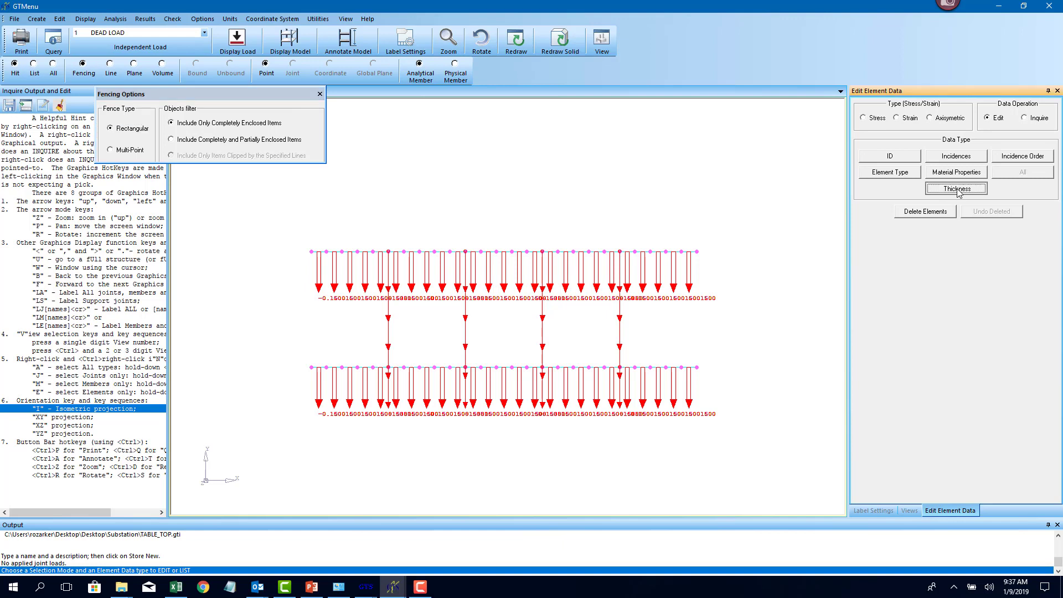
click(287, 359)
click(793, 393)
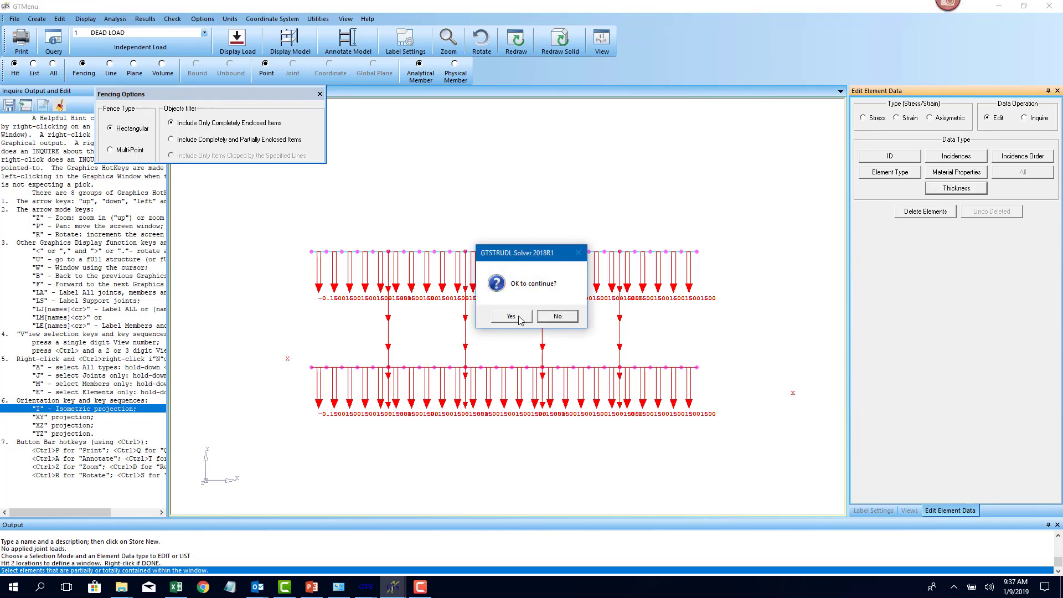
click(516, 316)
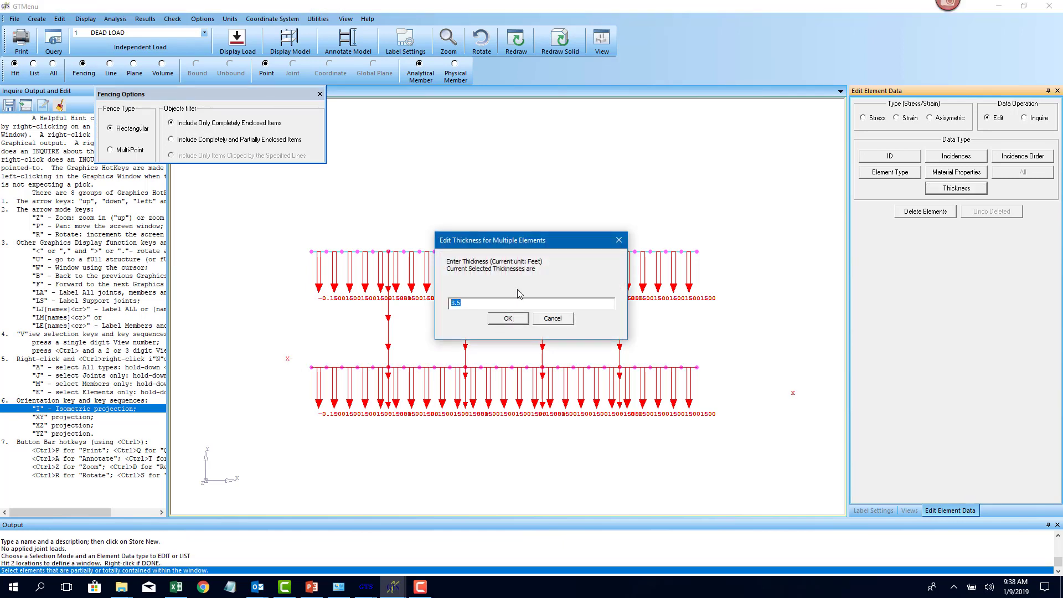
text(4)
click(507, 319)
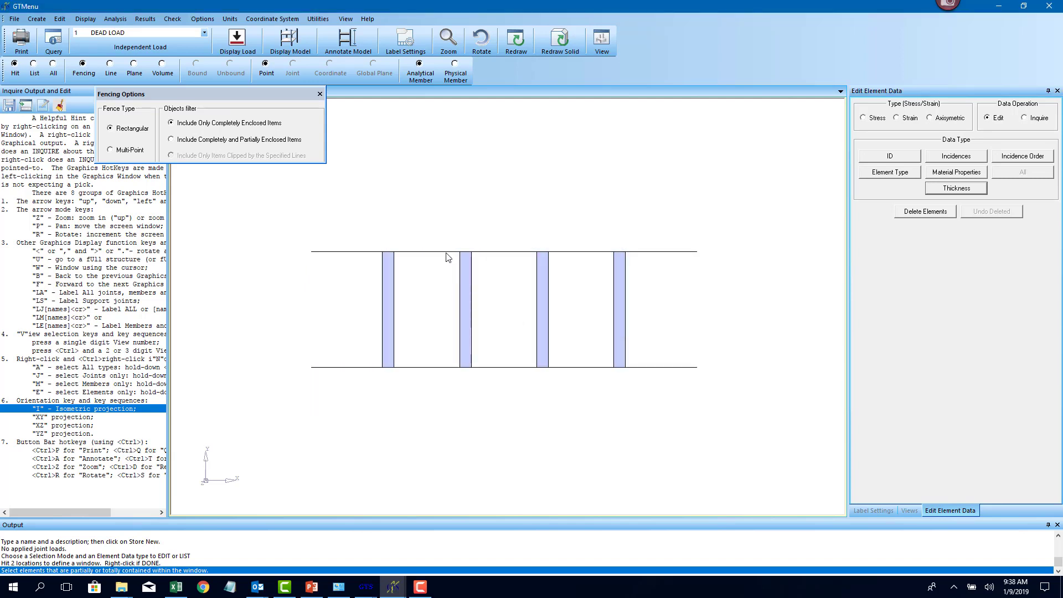
- Generate a GT STRUDL text input file of the entire model, saved as TABLE_TOP_2.gti in the Substation folder
click(14, 19)
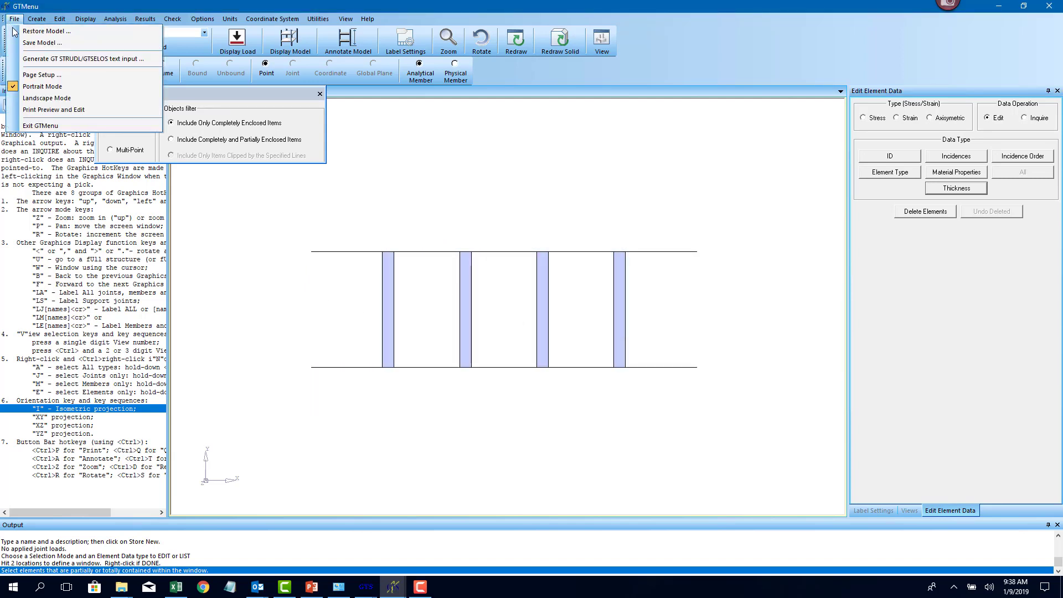
click(32, 59)
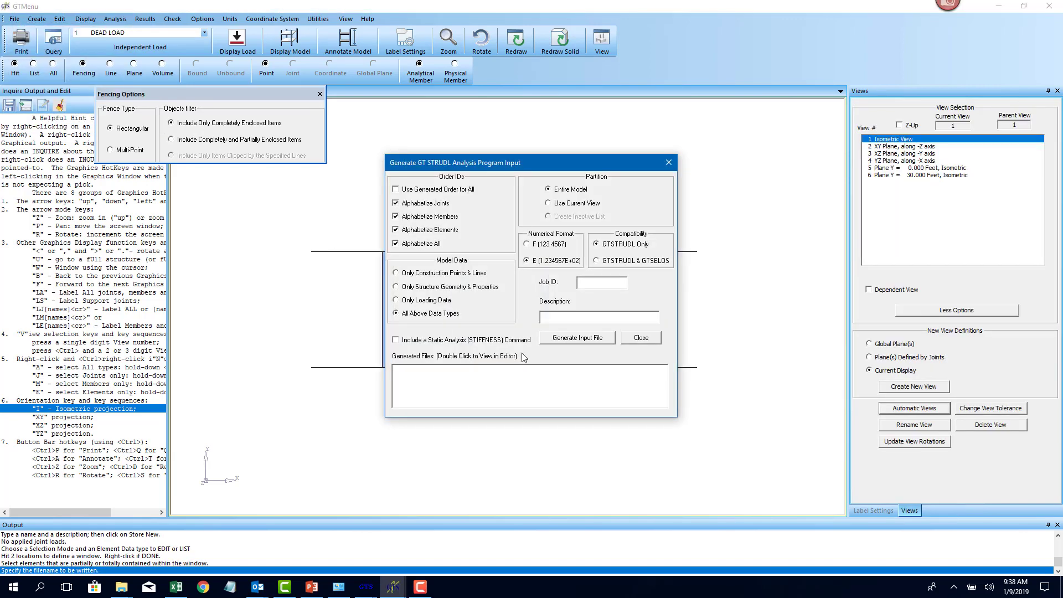
click(599, 339)
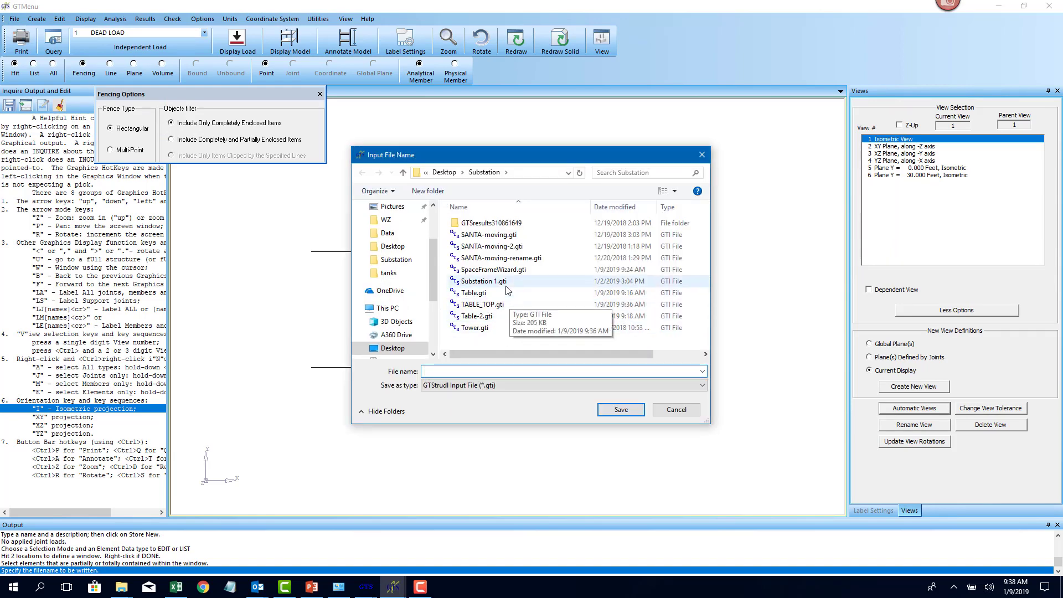
click(506, 305)
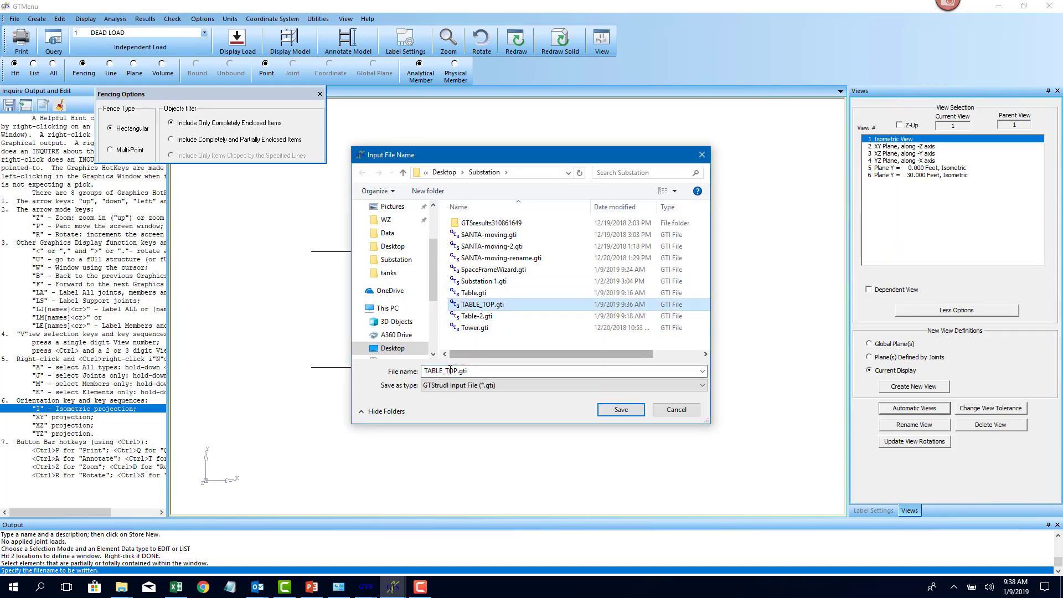
click(456, 371)
click(458, 370)
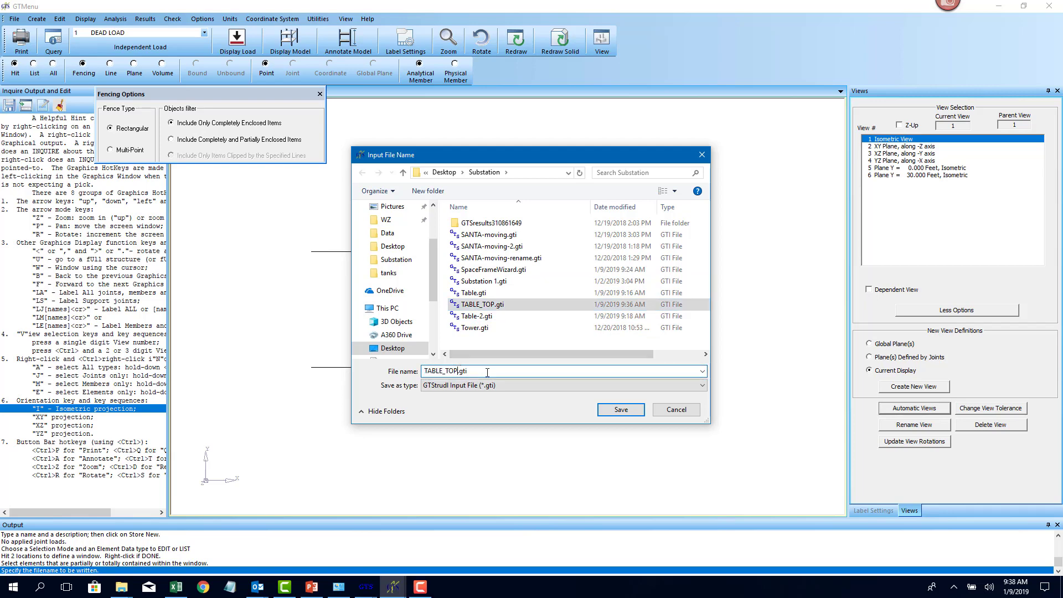
text(_2)
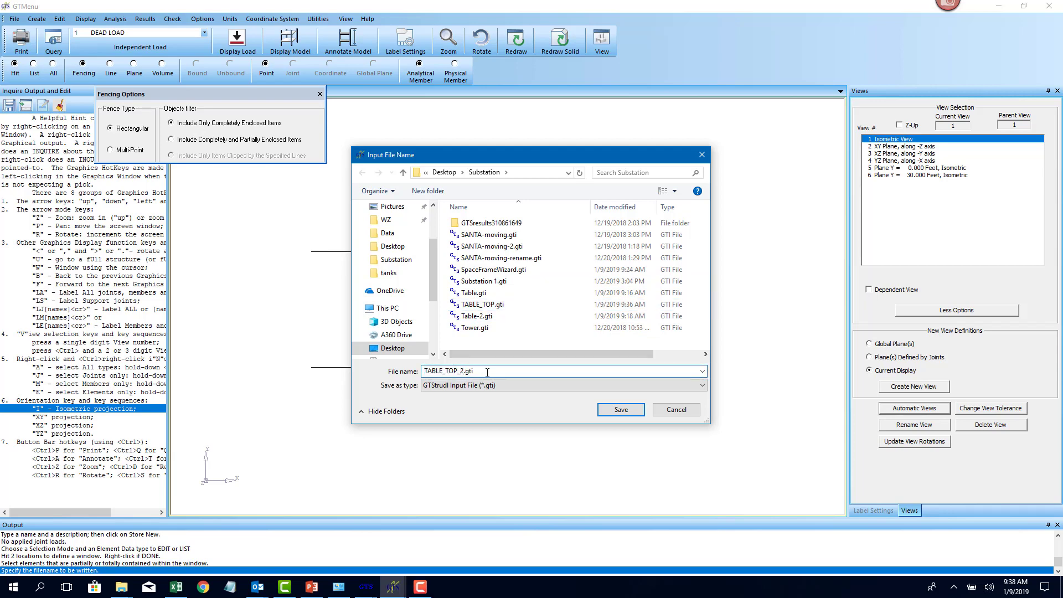
click(617, 408)
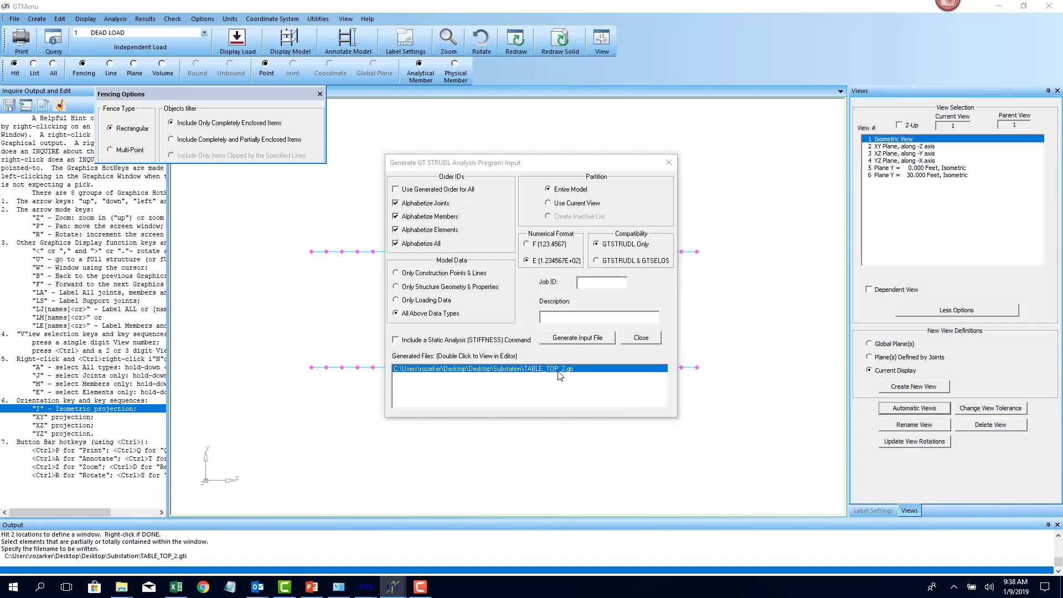
- Review the element thickness, group and self-weight data at the end of the generated TABLE_TOP_2.gti file, then close it and the generator dialog
double_click(561, 375)
drag(700, 220, 282, 433)
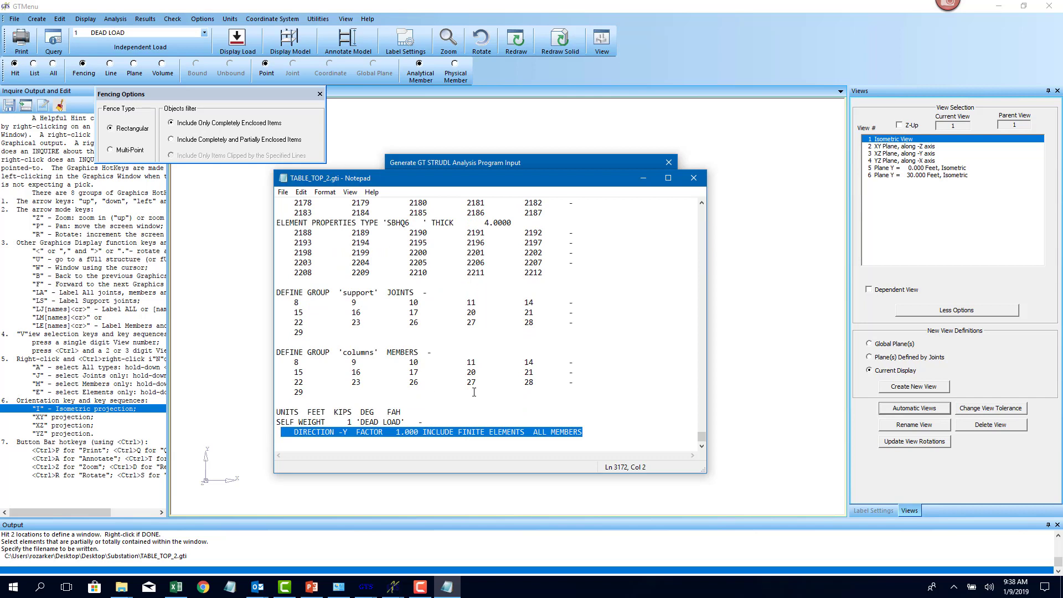
click(700, 184)
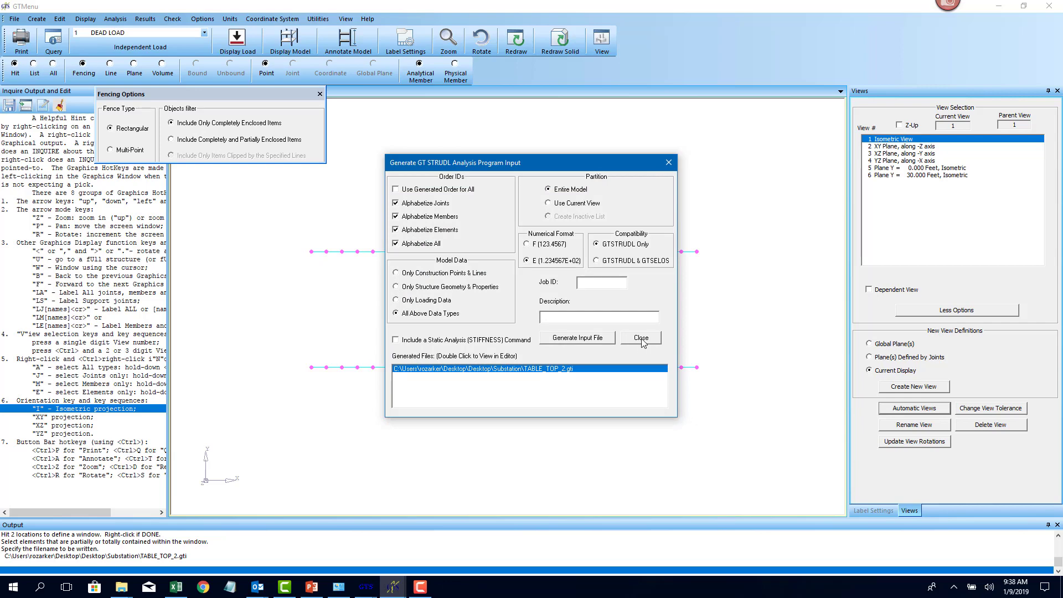
click(641, 339)
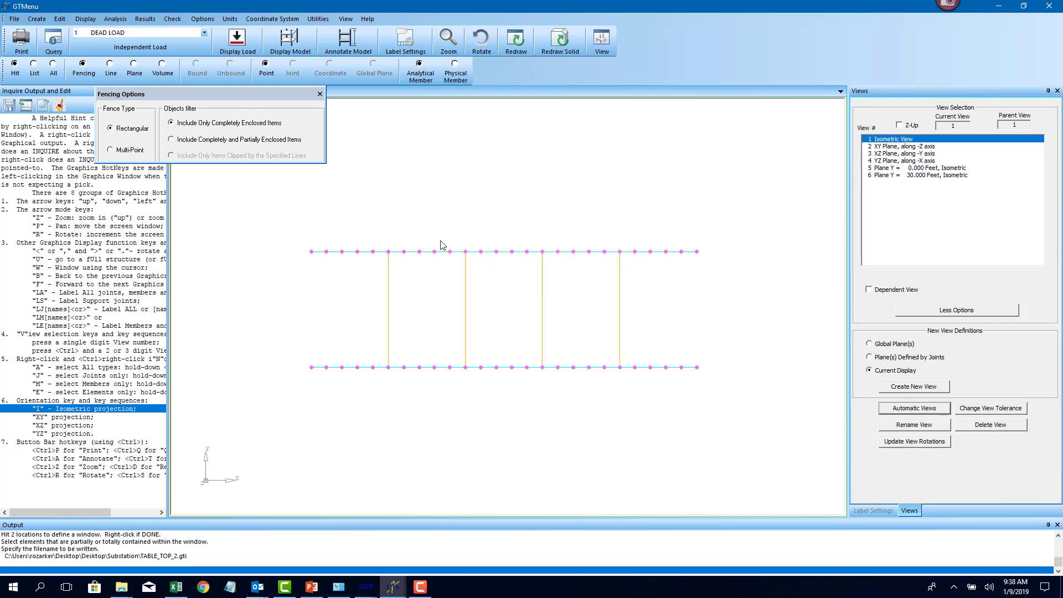
- Close the fencing options and arrange both model views side by side in isometric projection, with one redrawn as solid
click(319, 95)
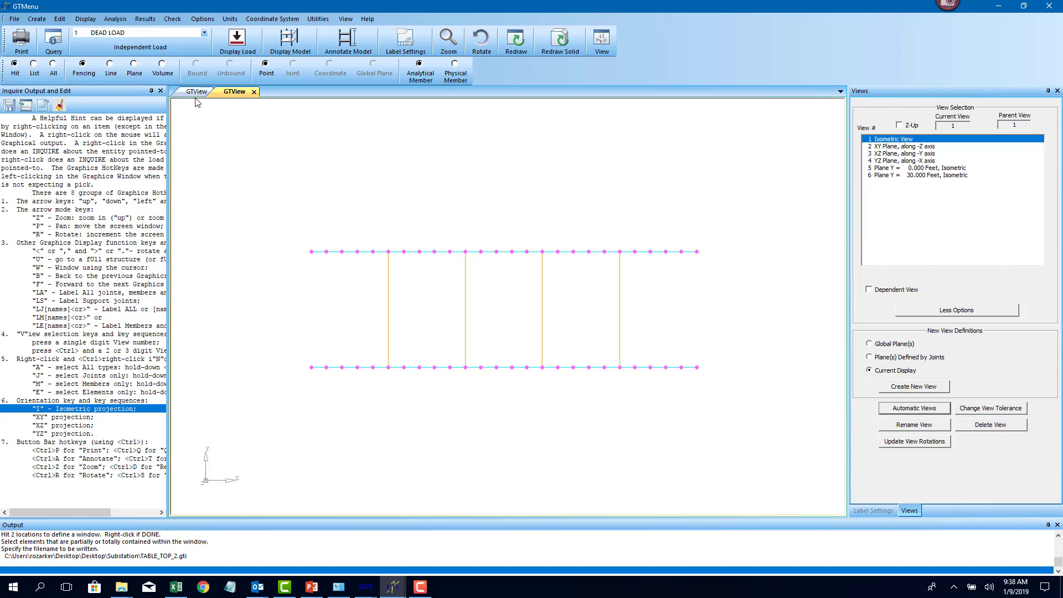
drag(196, 92, 545, 268)
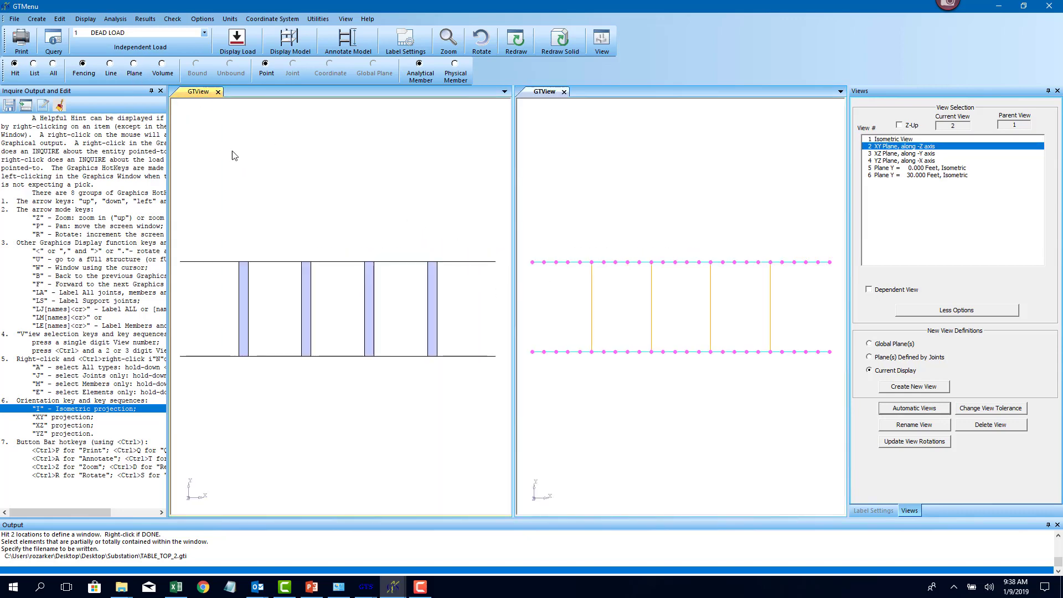
key(i)
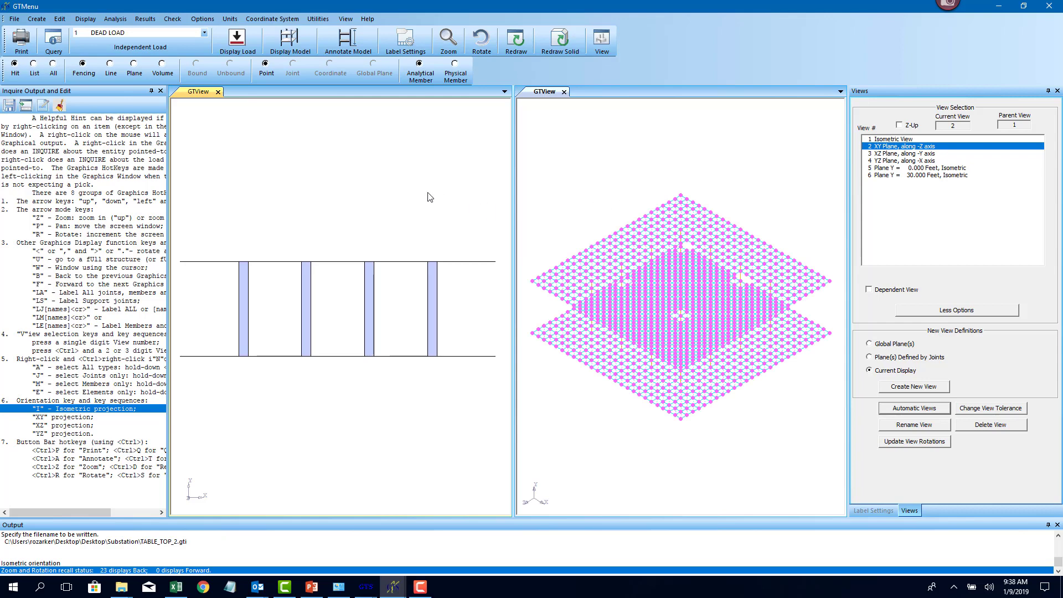
key(i)
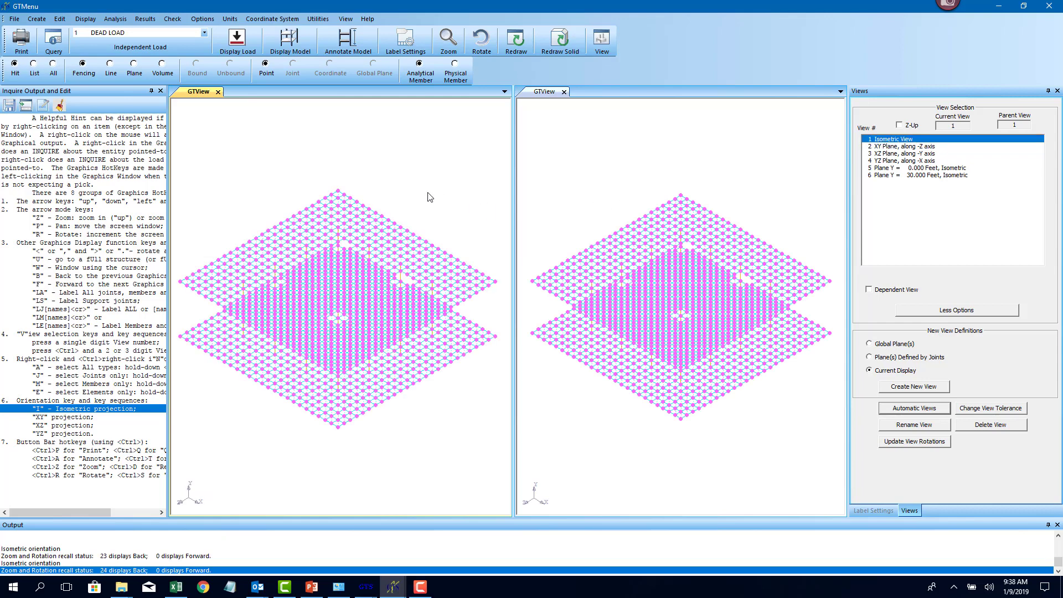
click(550, 41)
click(590, 185)
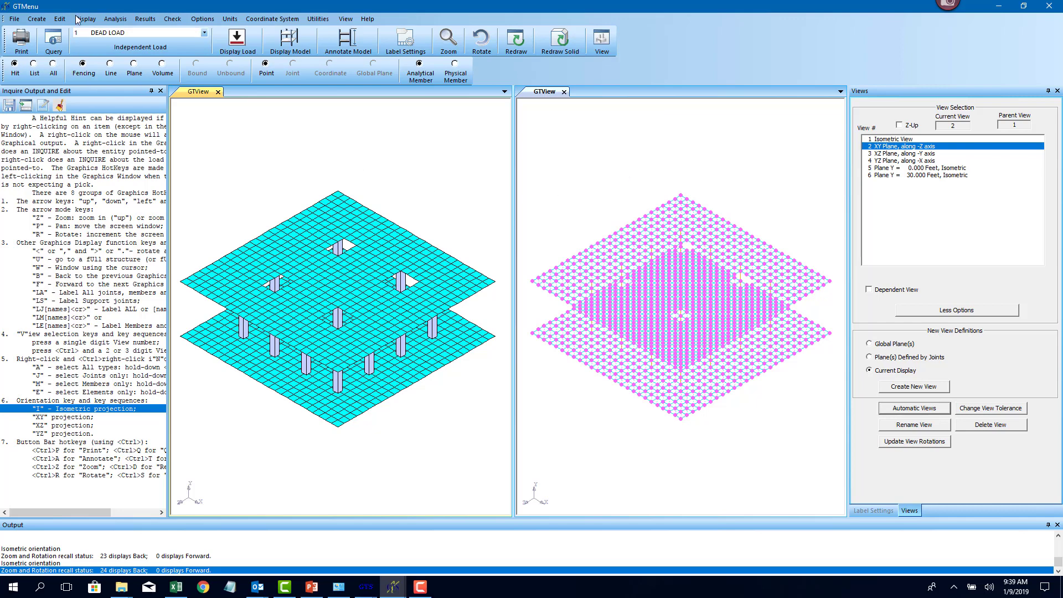
- Run a linear stiffness analysis, committing the model changes, and dismiss the output monitor once it completes
click(118, 21)
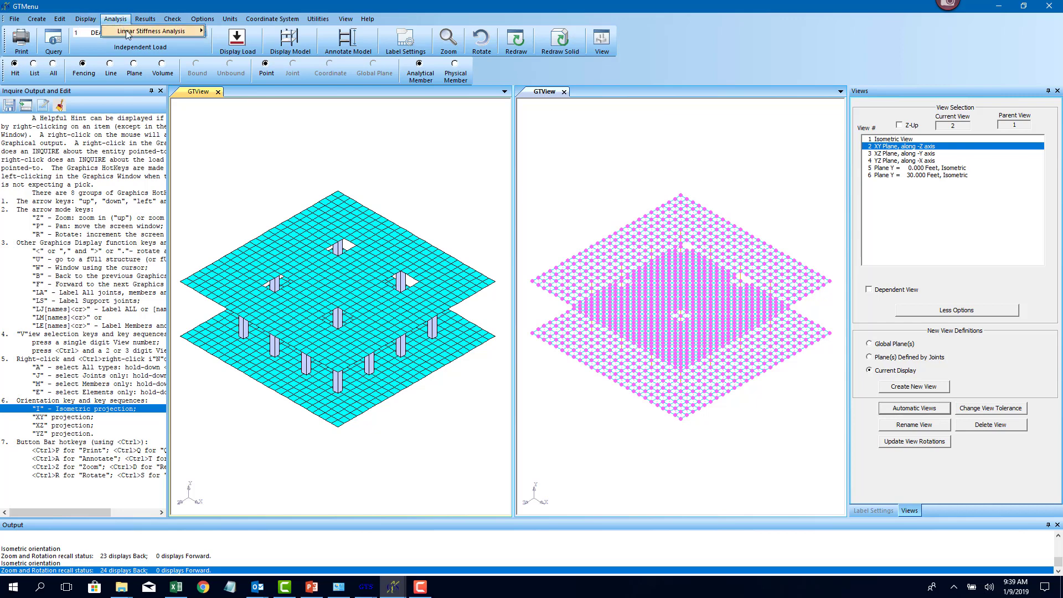
mouse_move(161, 31)
click(255, 43)
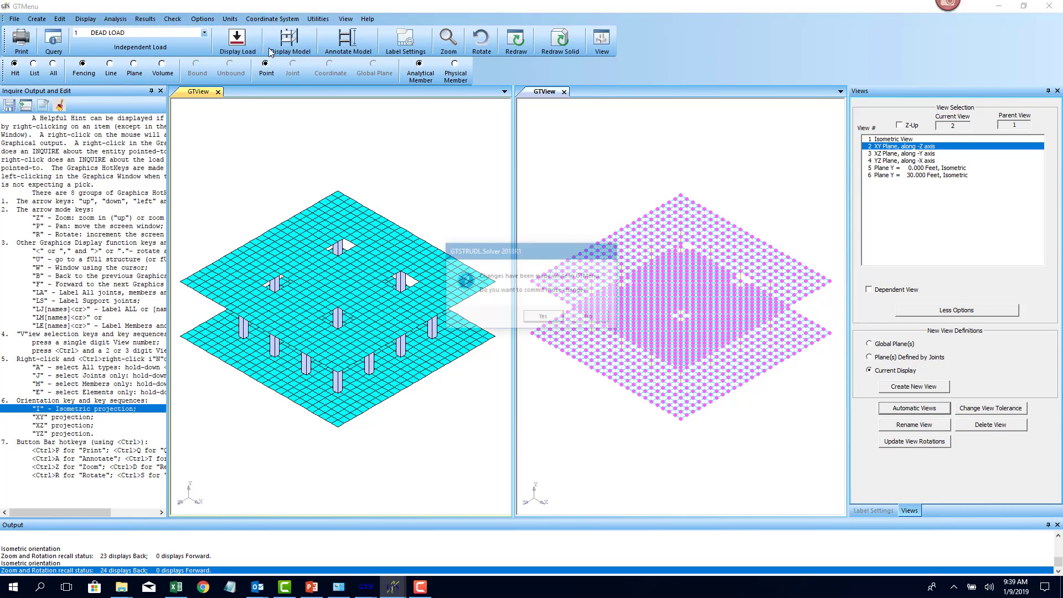
click(557, 320)
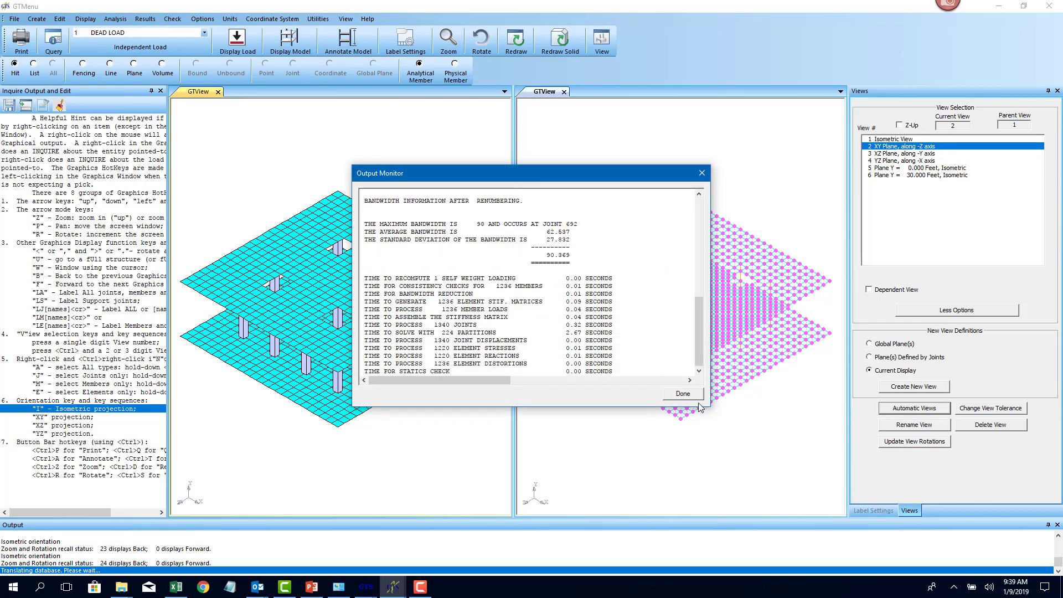
click(698, 399)
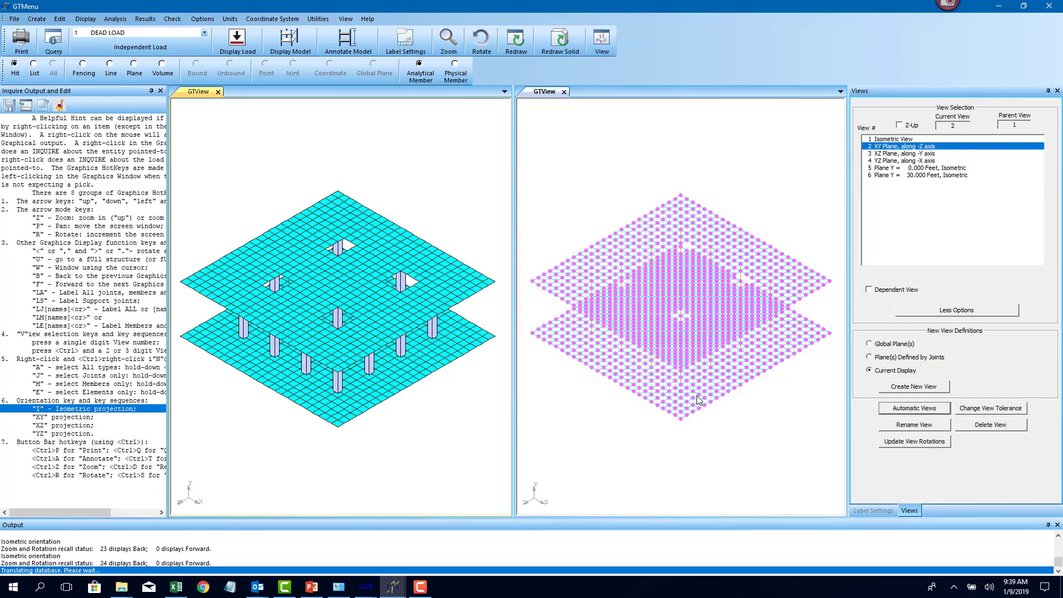
- Display the deformed structure for the DEAD LOAD case, animate it at 10% speed, and stop the animation
click(157, 20)
click(163, 29)
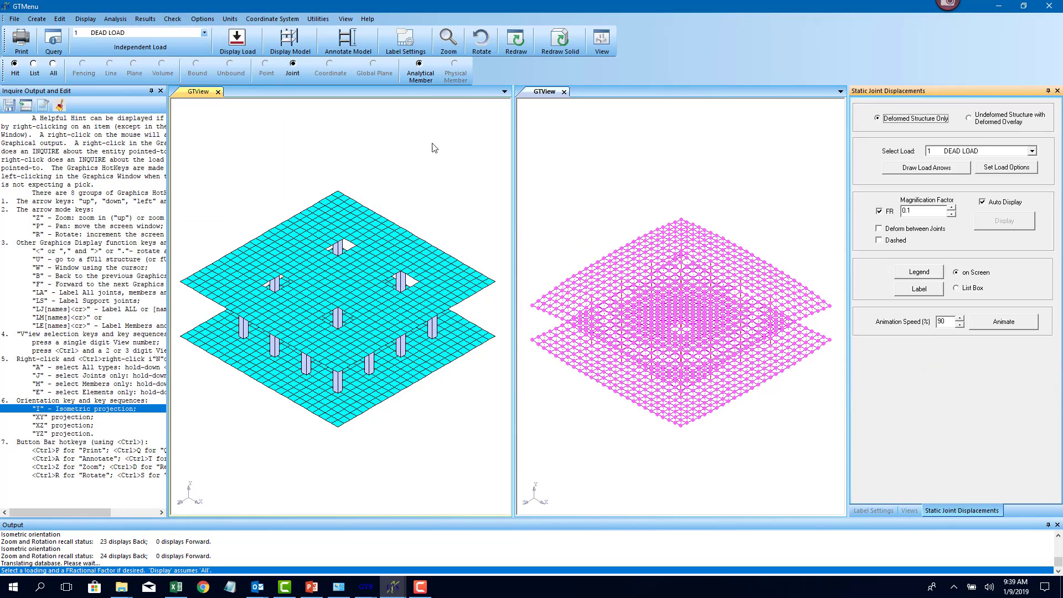
double_click(942, 321)
click(999, 326)
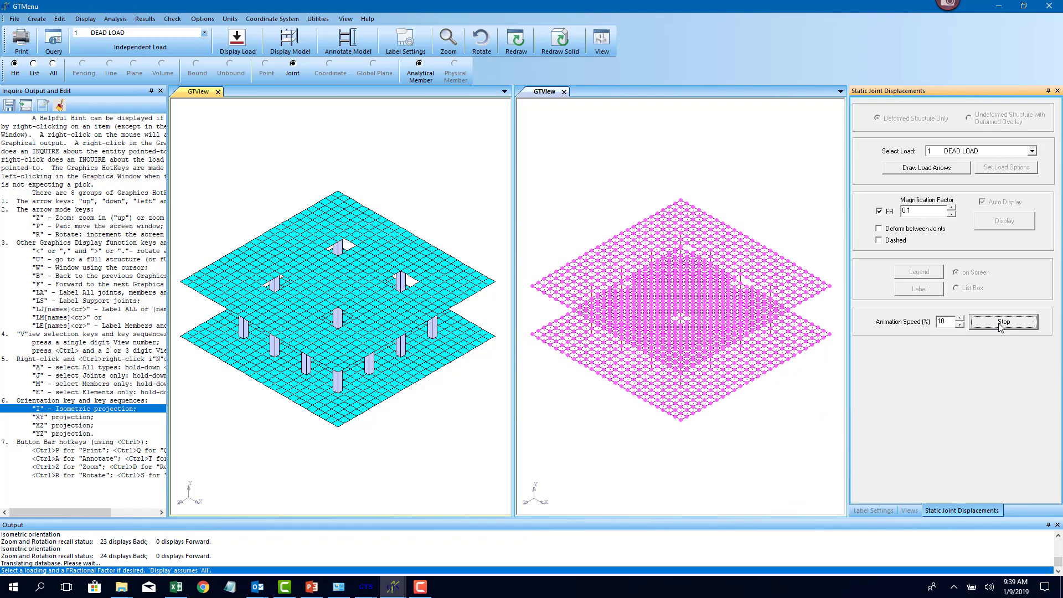
click(1001, 325)
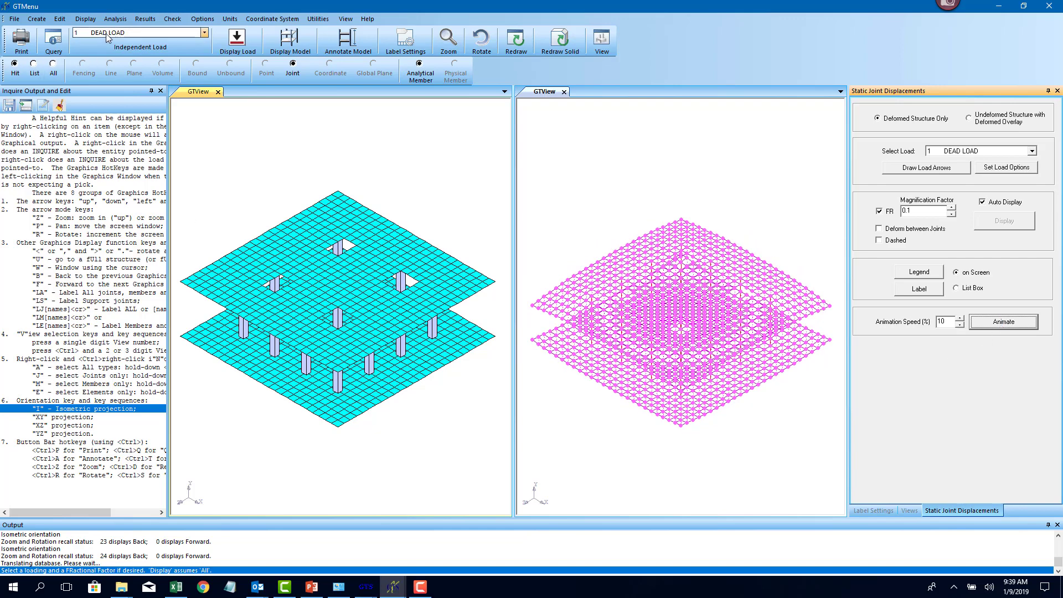
- Display finite element contours for DEAD LOAD, viewing the MXX bending resultant and switching to MYY
click(145, 19)
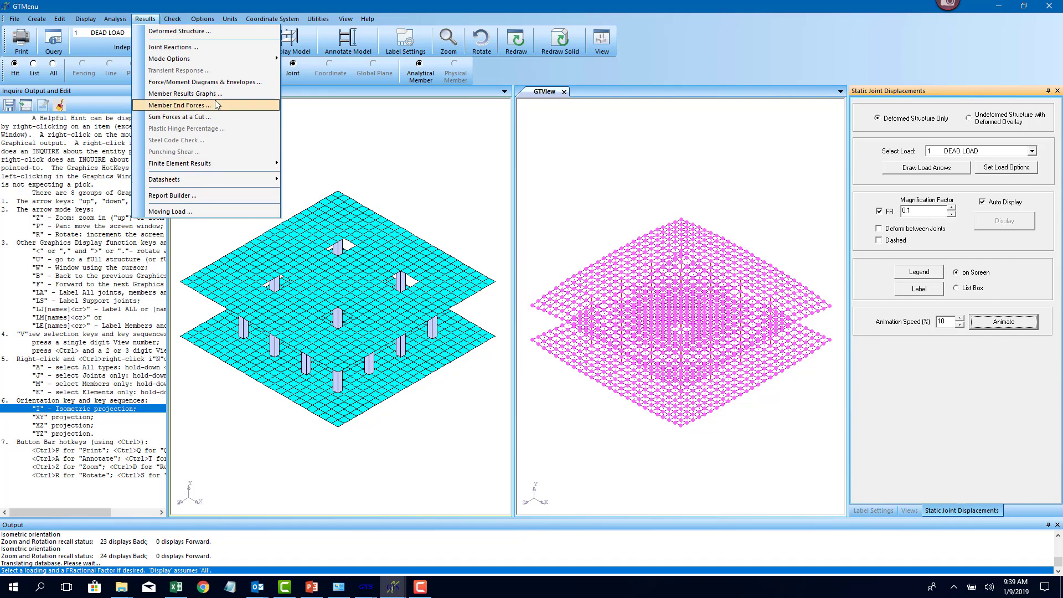
mouse_move(215, 164)
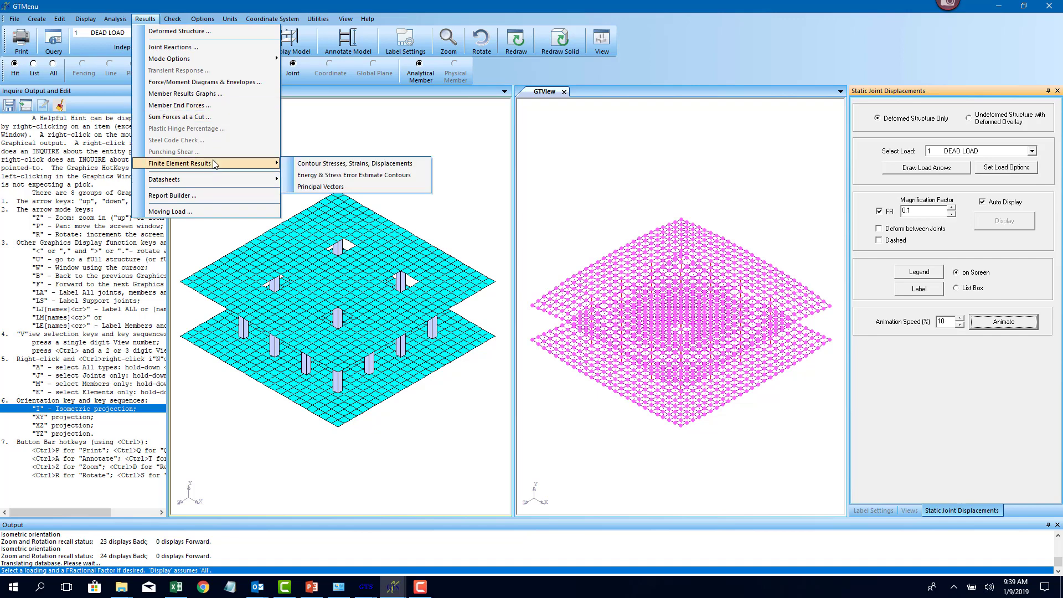
click(315, 164)
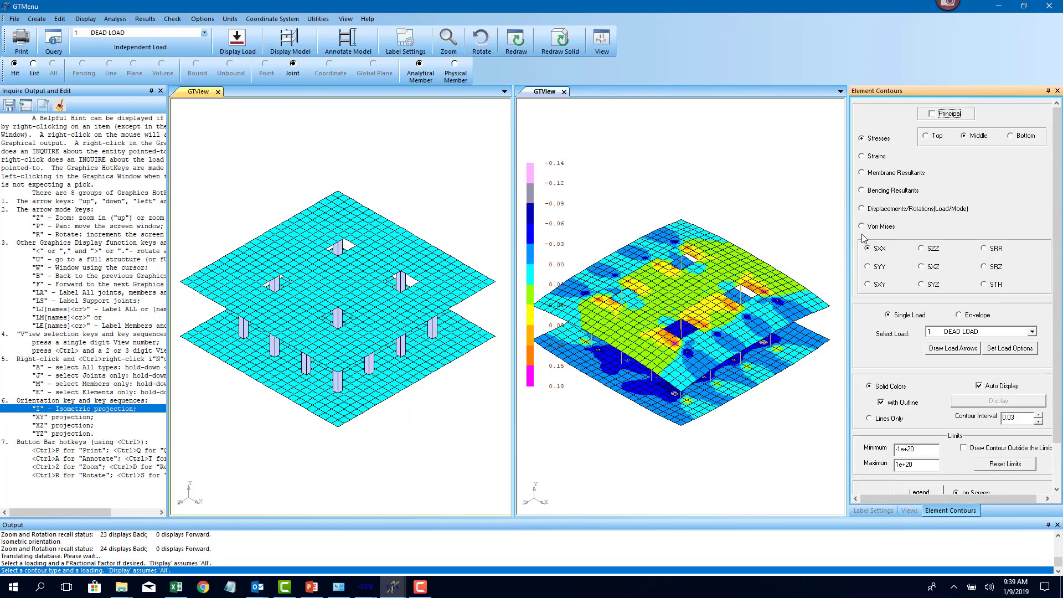
click(893, 191)
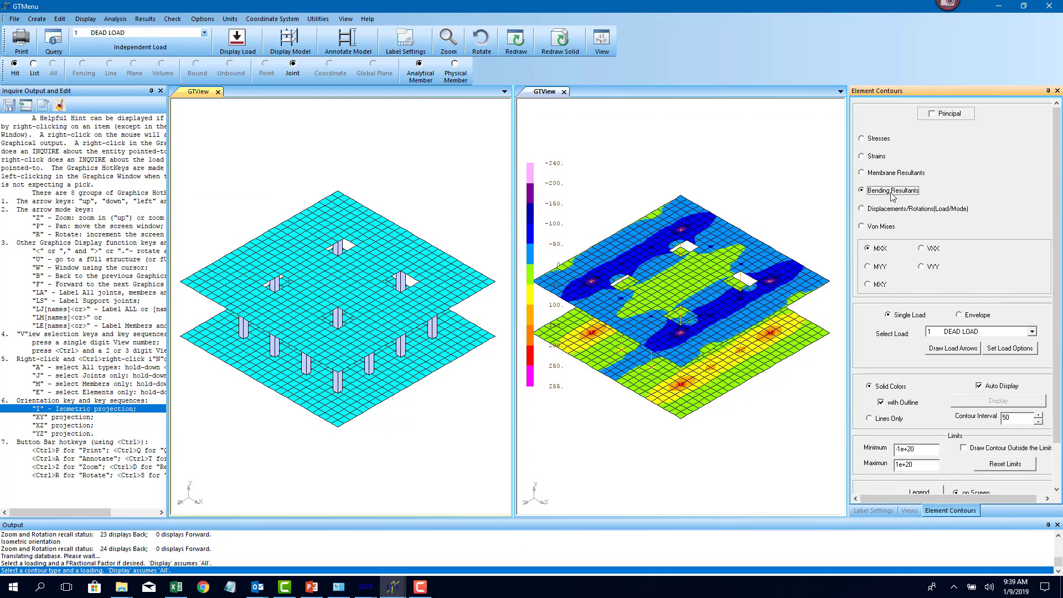
click(883, 268)
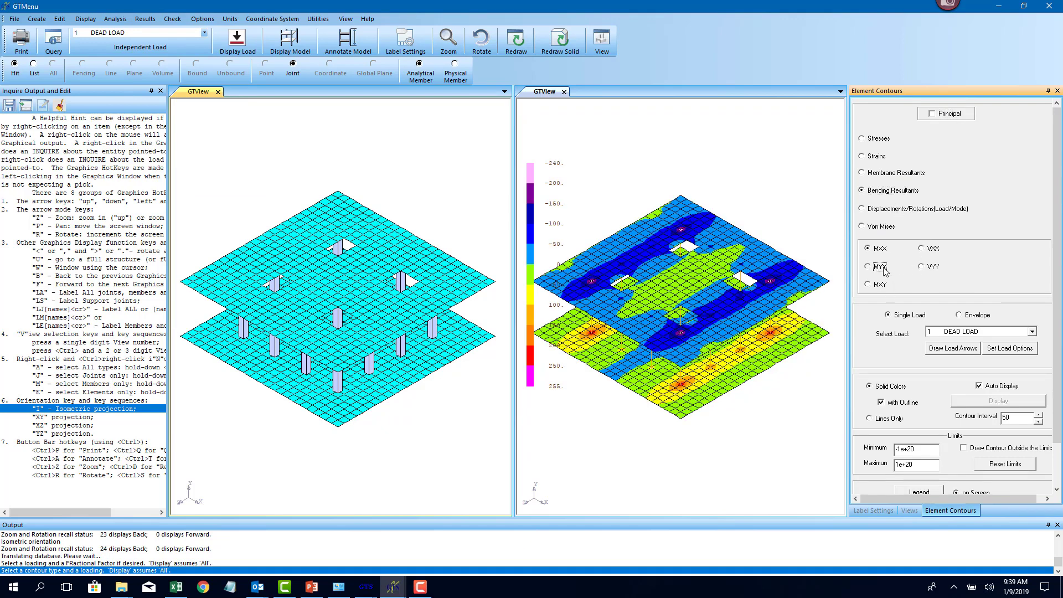